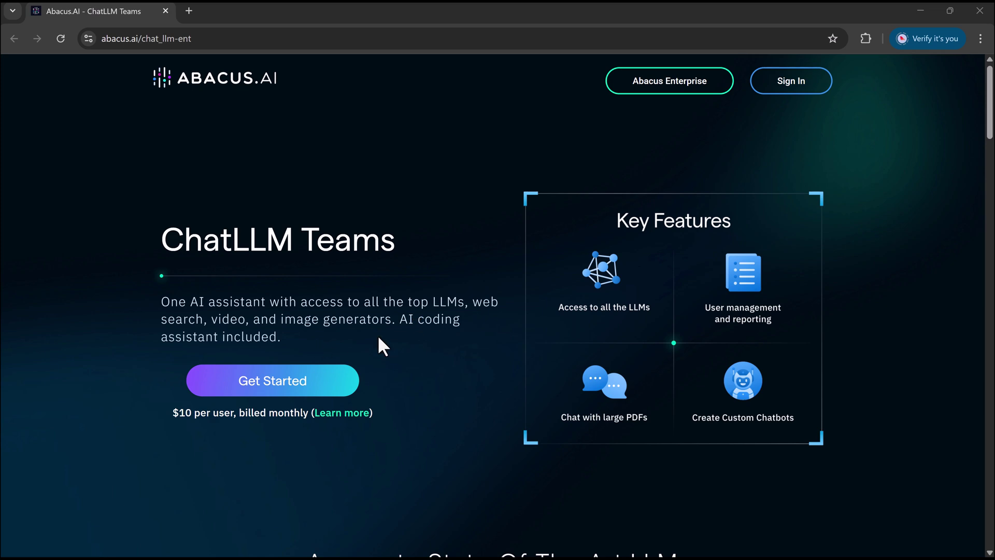
# - Browse the landing page's feature carousel from FLUX.1 image generation through to Deep Research
pyautogui.scroll(-10, 707, 328)
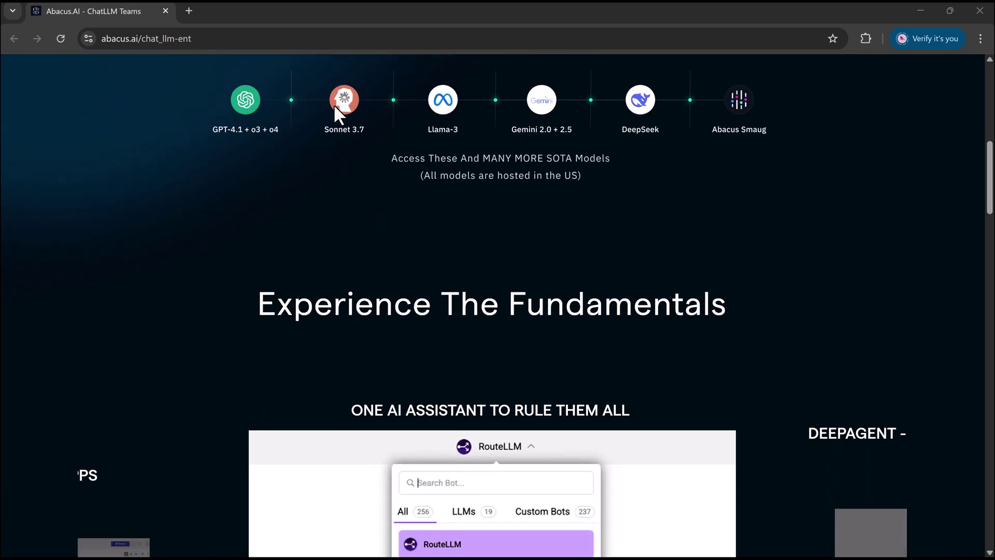
pyautogui.scroll(-6, 728, 196)
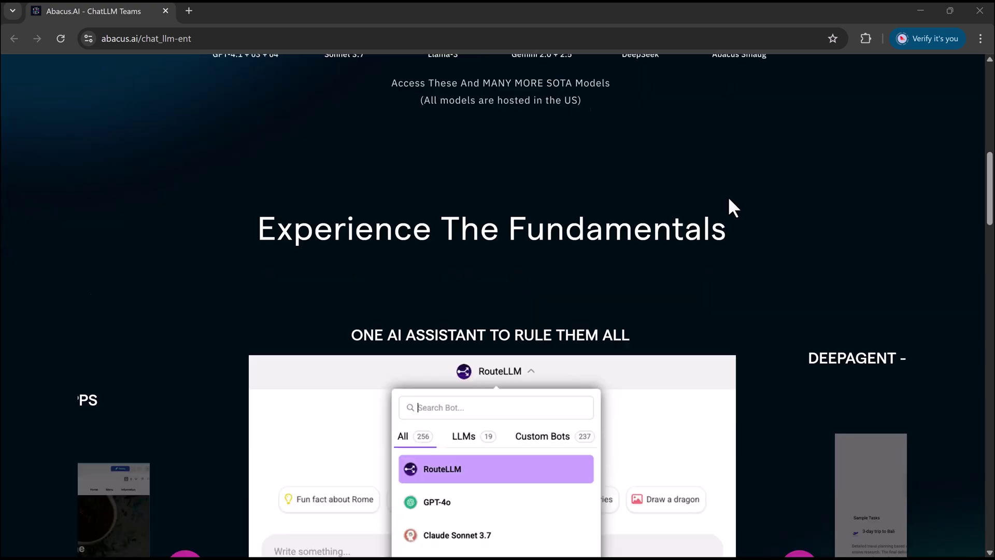
pyautogui.click(805, 333)
pyautogui.click(805, 334)
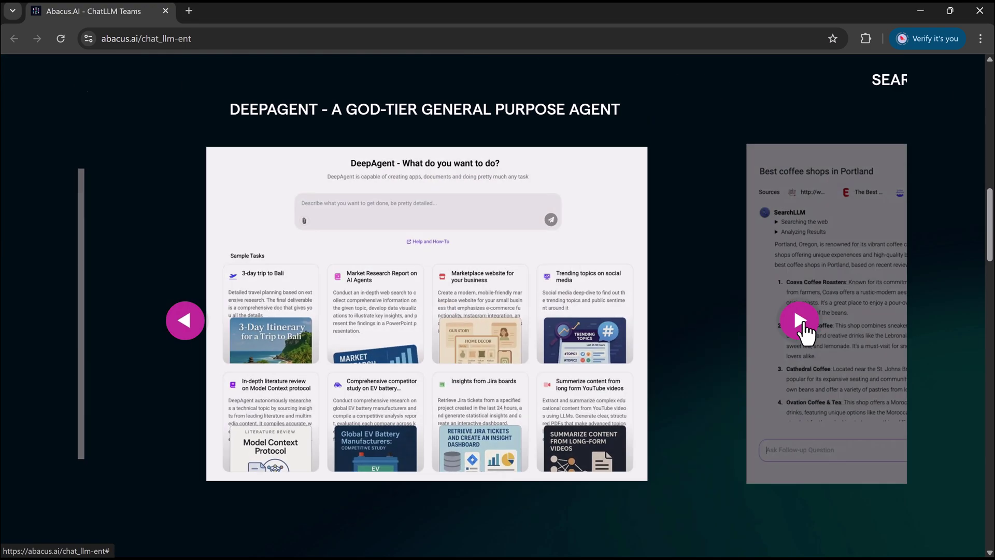
pyautogui.click(805, 333)
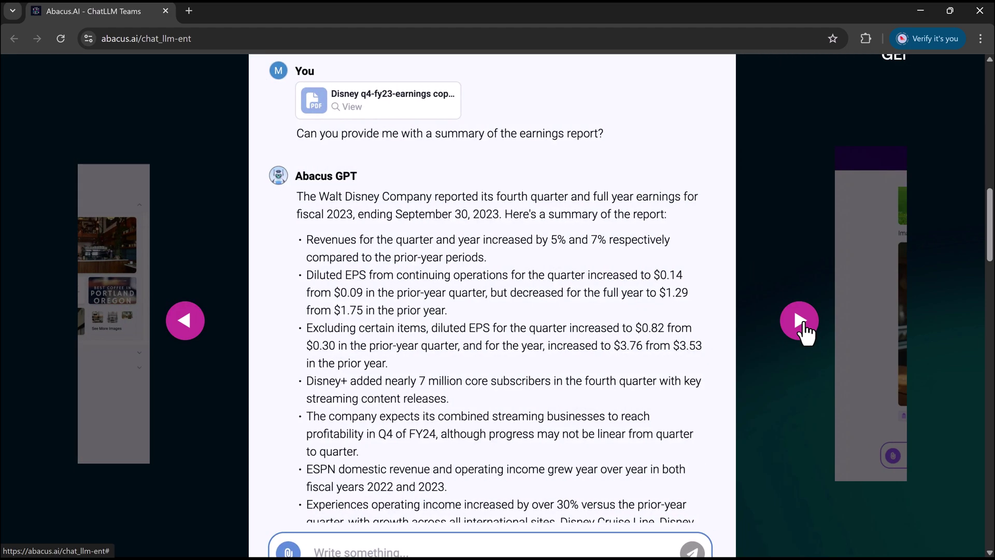
pyautogui.click(805, 334)
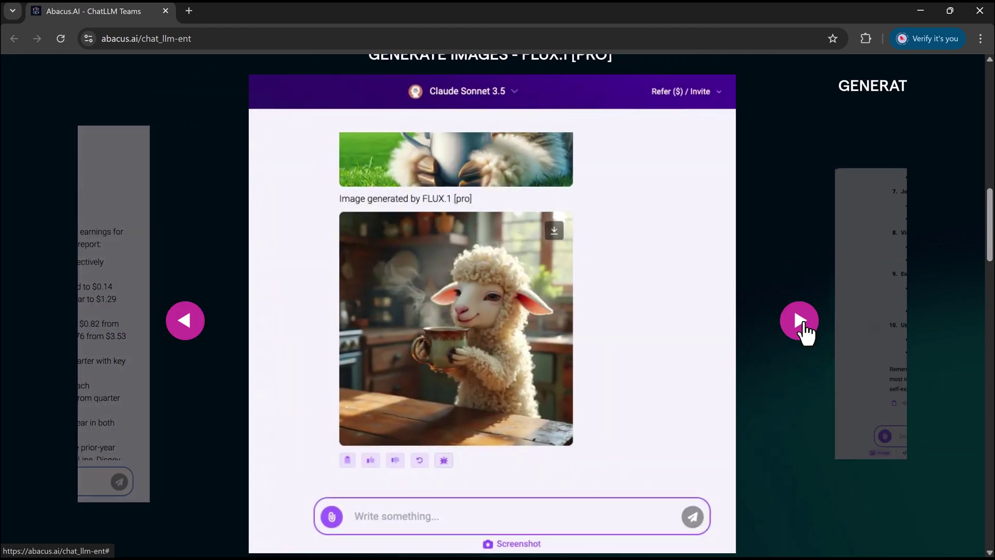
pyautogui.click(805, 333)
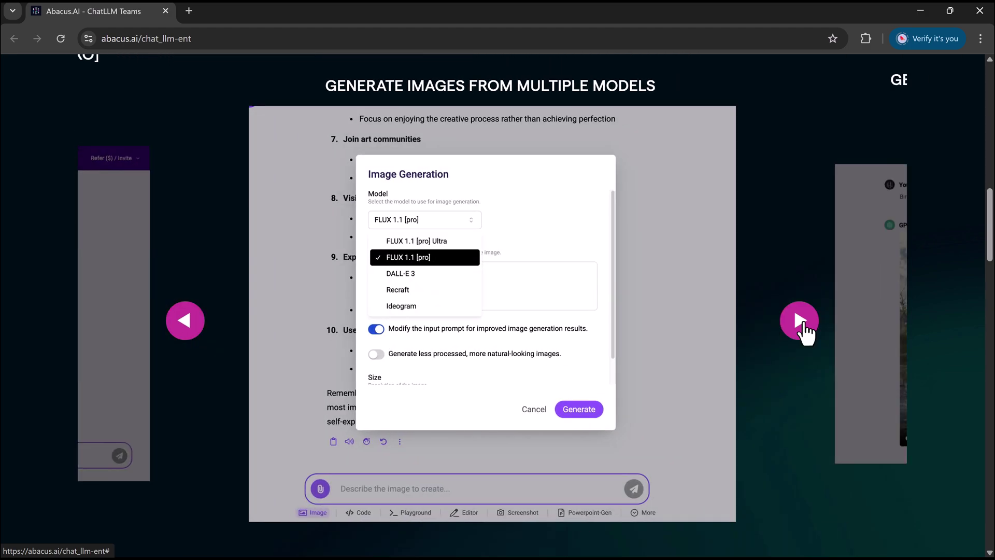
pyautogui.click(805, 332)
pyautogui.click(803, 329)
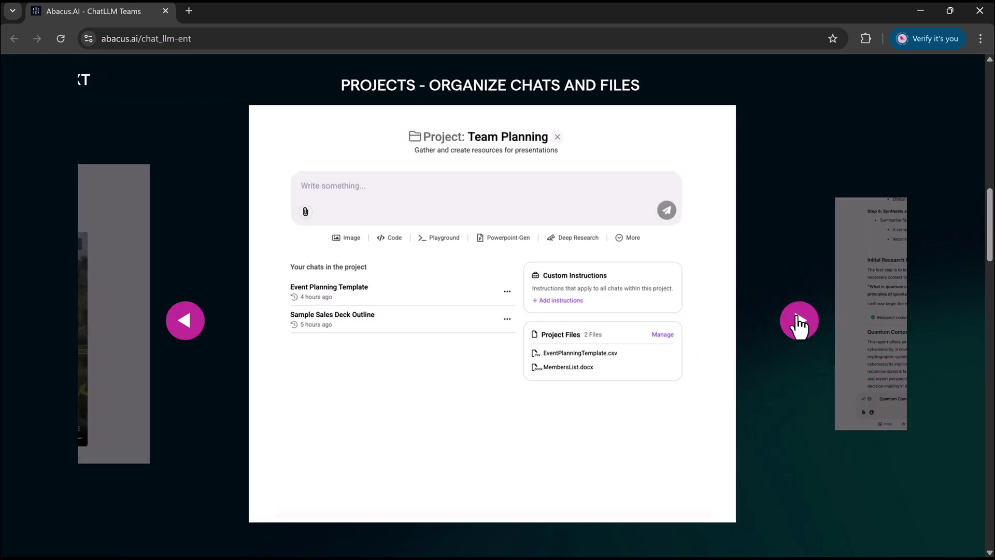
pyautogui.click(798, 321)
# - Scroll the ChatLLM Teams landing page, then enter the app via Get Started
pyautogui.scroll(-10, 675, 369)
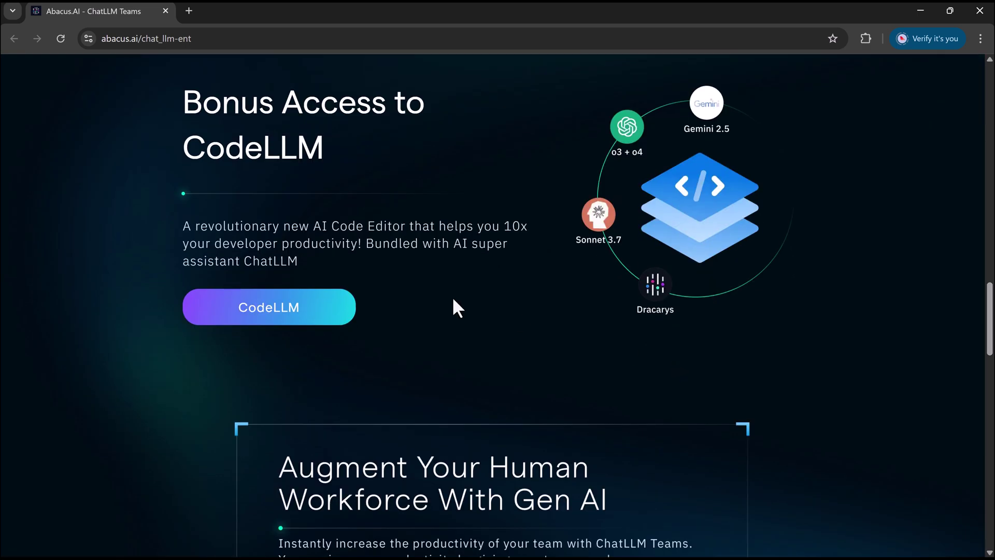
pyautogui.scroll(-8, 533, 307)
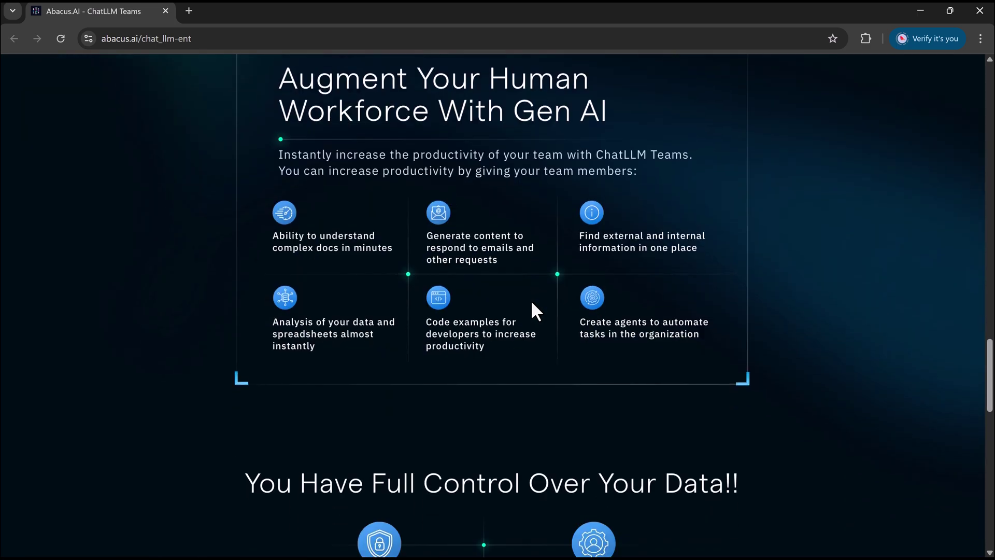
pyautogui.scroll(-5, 533, 305)
pyautogui.scroll(-5, 533, 304)
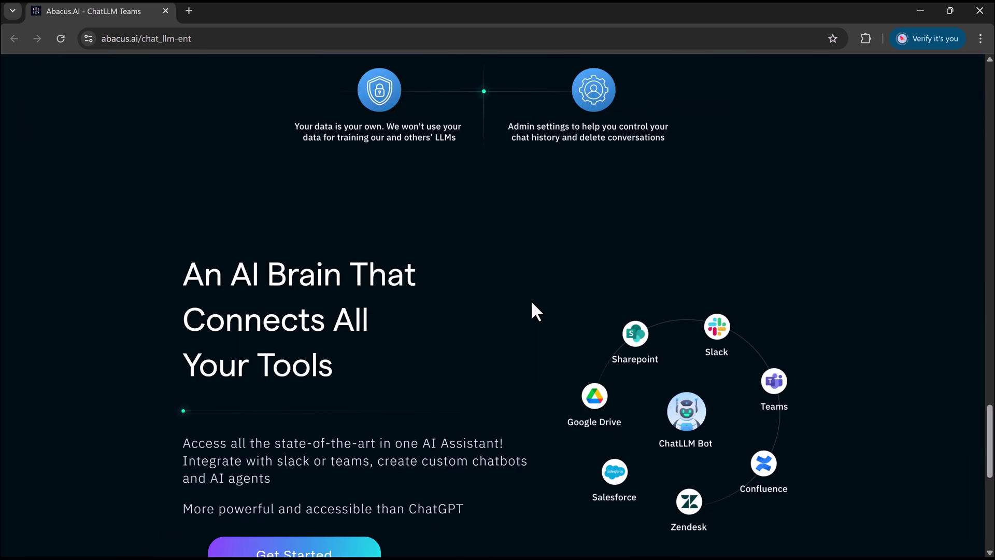
pyautogui.scroll(-5, 532, 304)
pyautogui.scroll(13, 531, 304)
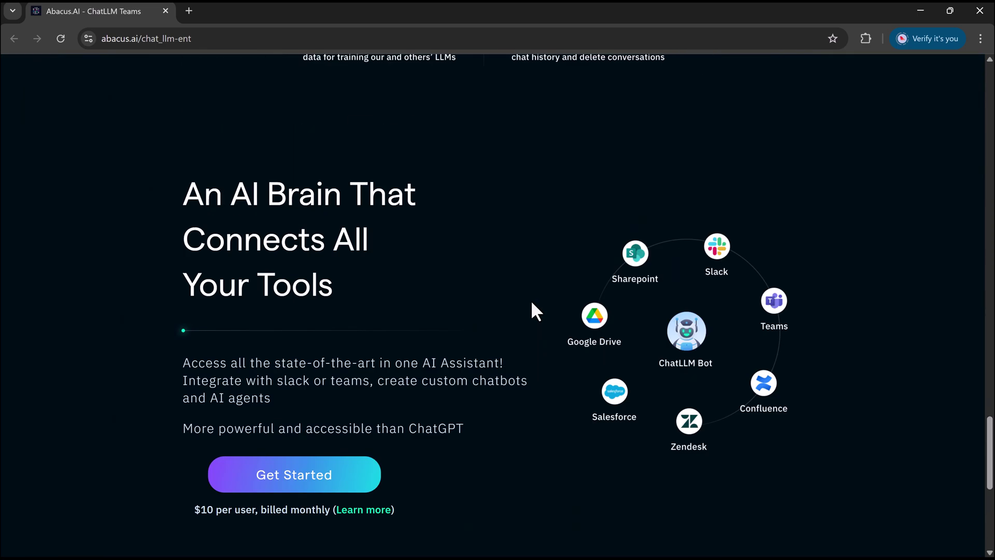
pyautogui.scroll(15, 532, 305)
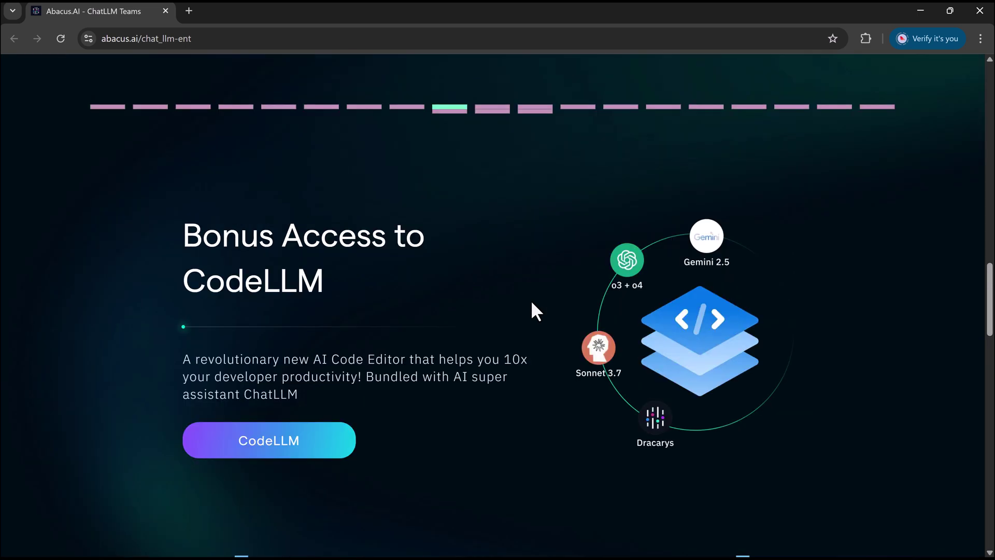
pyautogui.scroll(5, 531, 300)
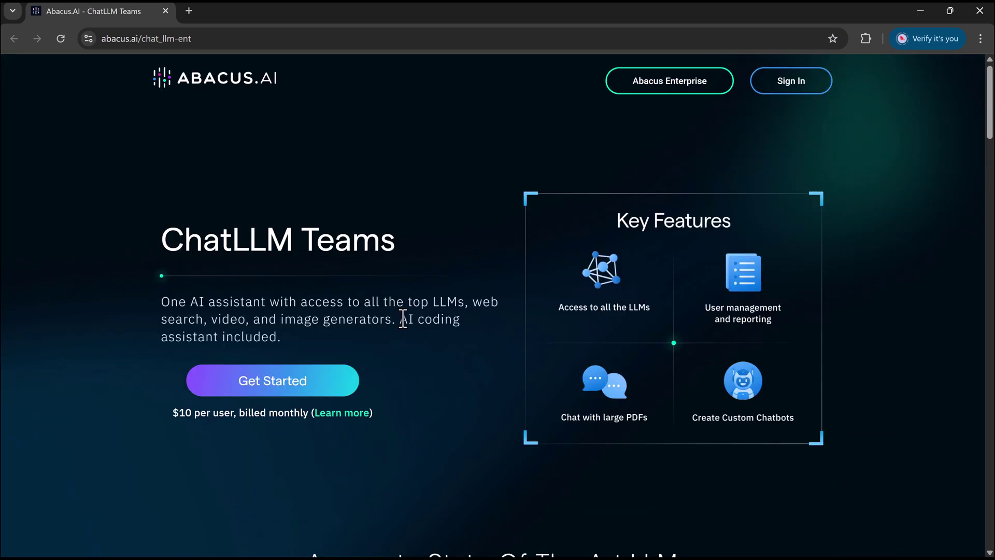
pyautogui.click(270, 382)
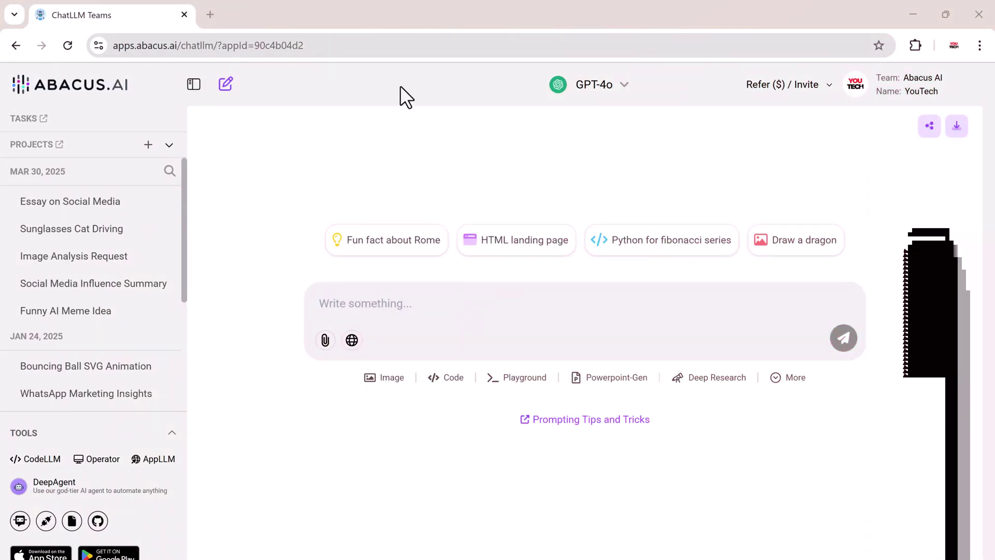
# - Browse the LLMs in the model list and keep GPT-4o selected
pyautogui.click(617, 81)
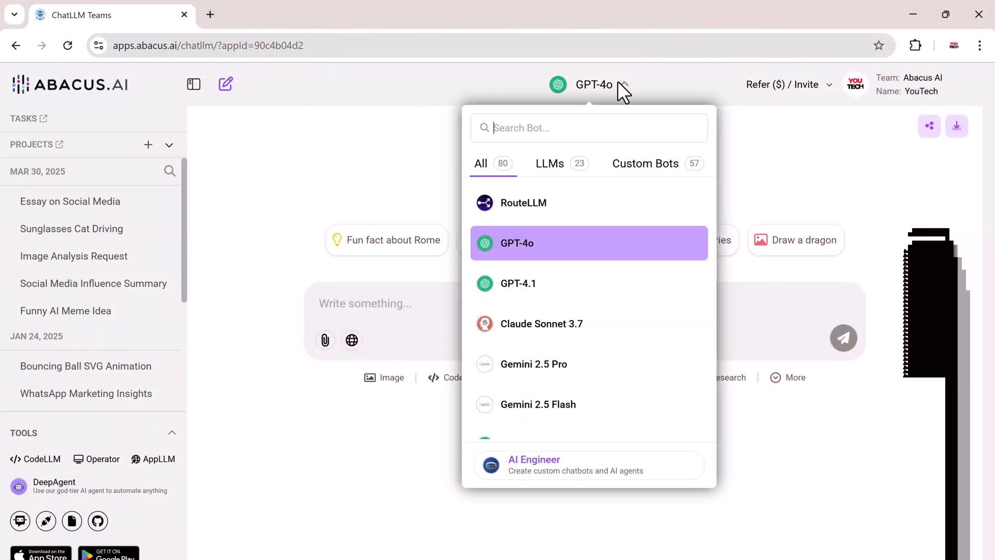
pyautogui.click(564, 164)
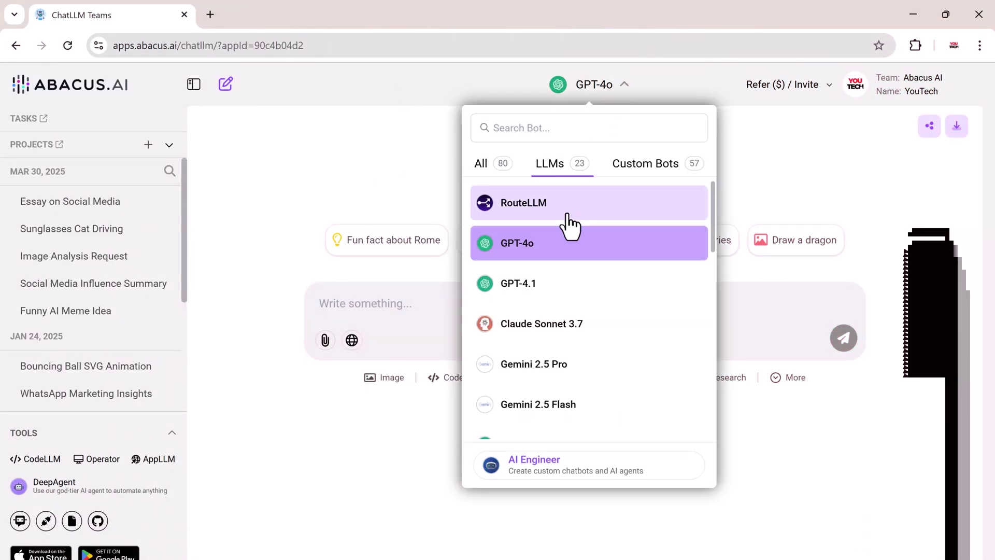
pyautogui.scroll(-2, 563, 227)
pyautogui.scroll(-6, 589, 274)
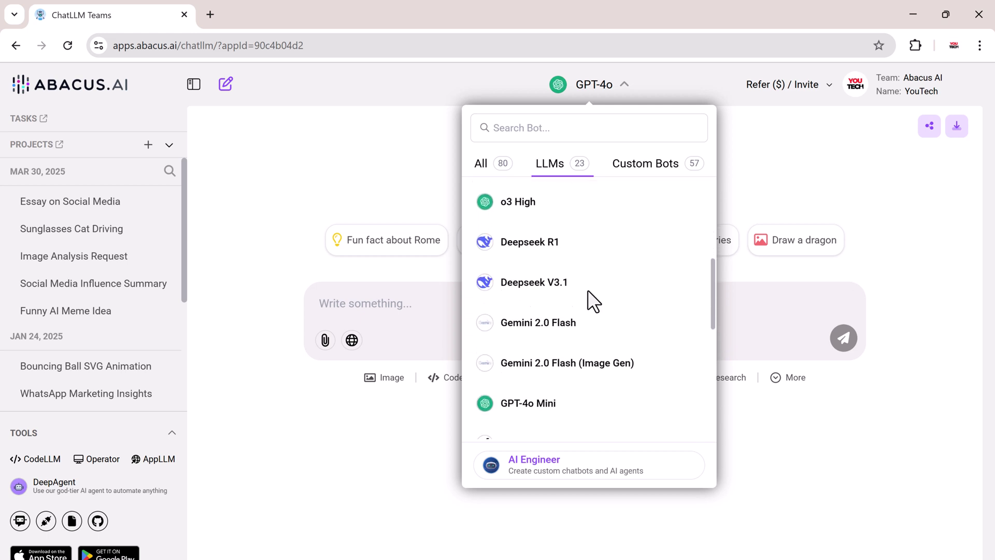
pyautogui.scroll(-2, 559, 311)
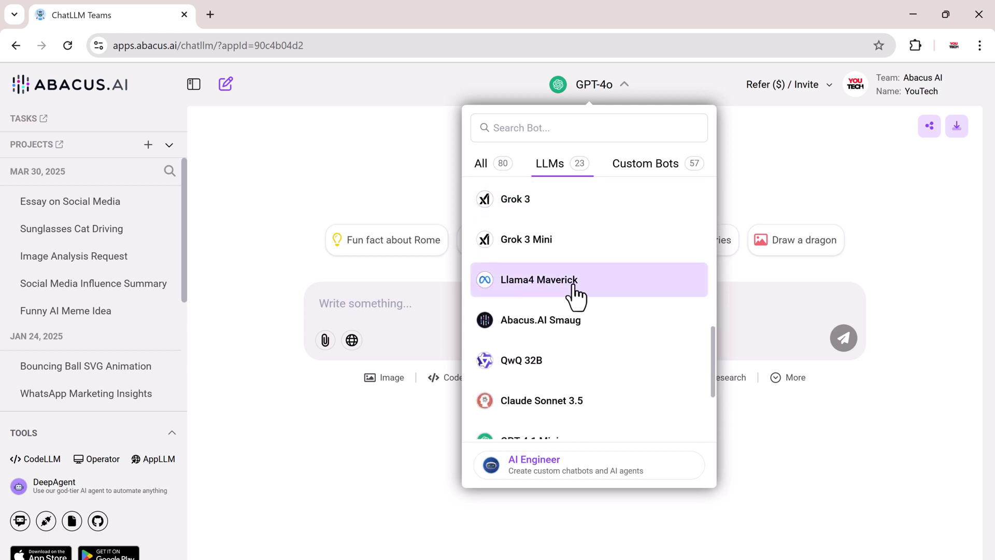
pyautogui.scroll(-3, 576, 295)
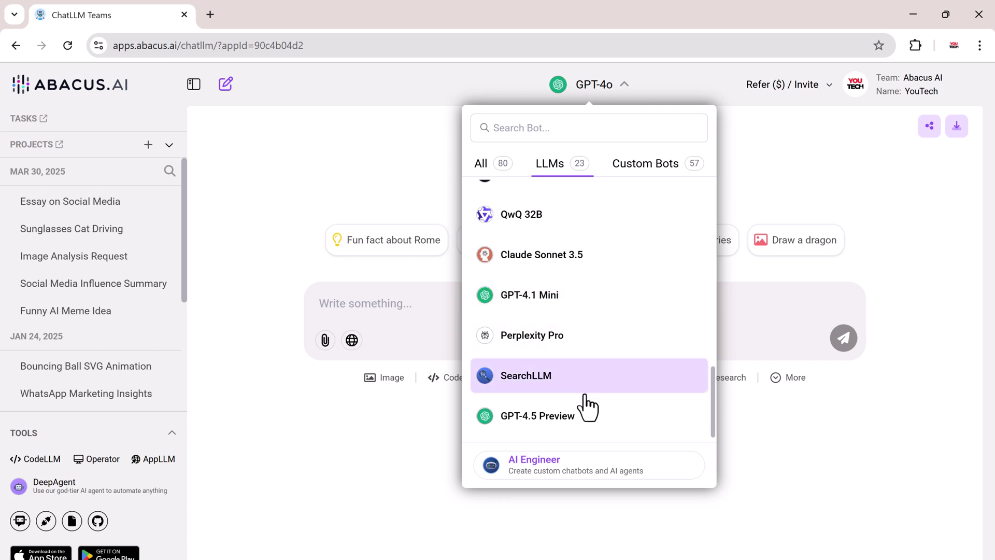
pyautogui.scroll(12, 589, 279)
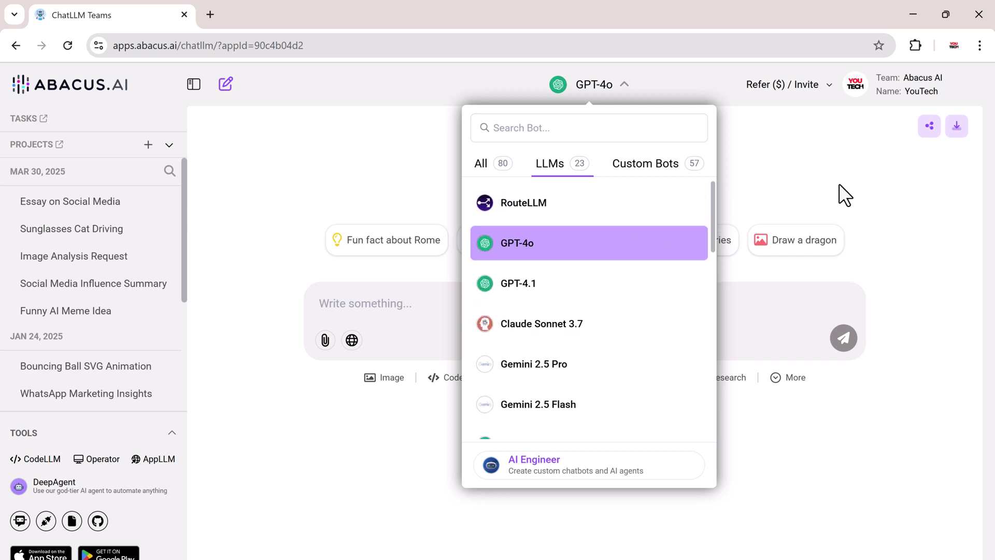
pyautogui.click(816, 171)
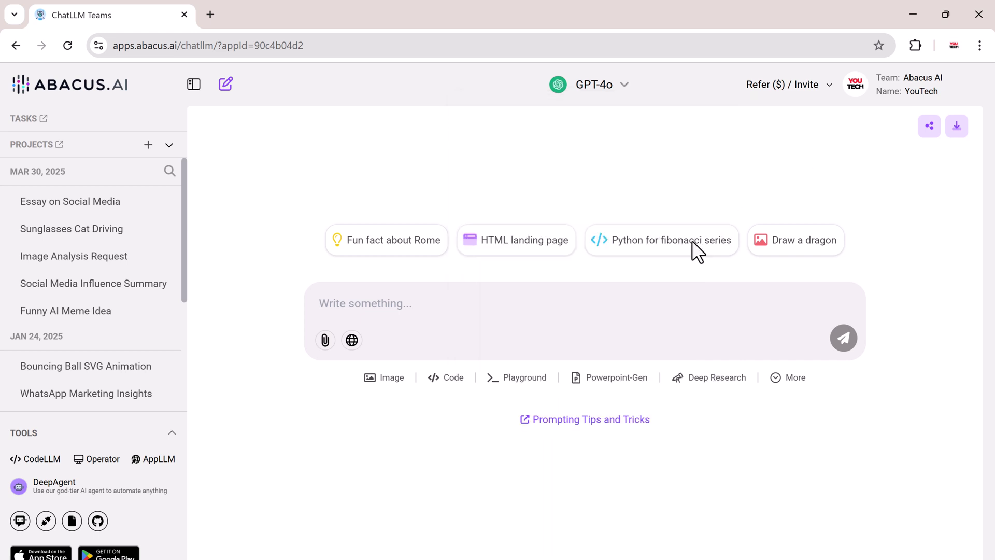
# - Set image generation to FLUX 1.1 [pro] Ultra producing 2 images
pyautogui.click(369, 378)
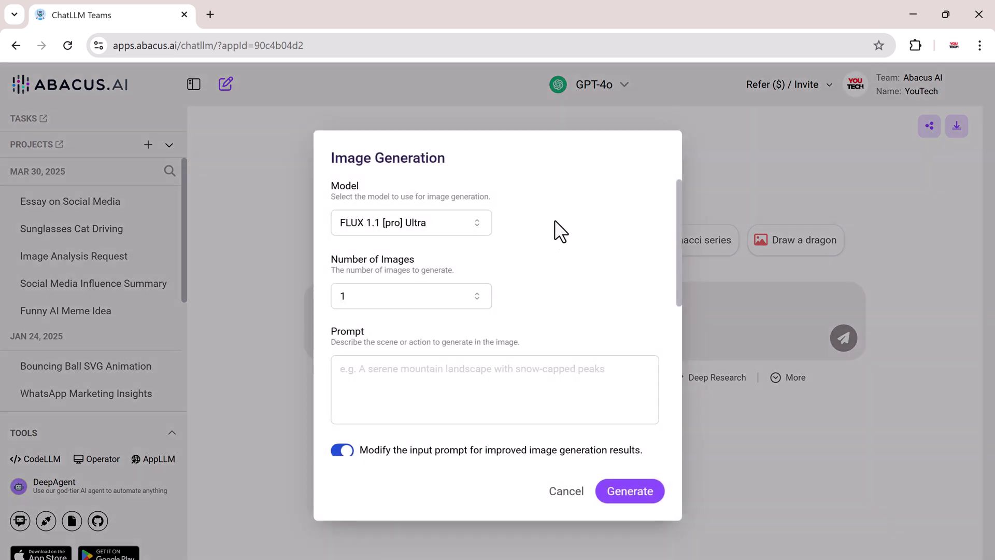
pyautogui.click(477, 223)
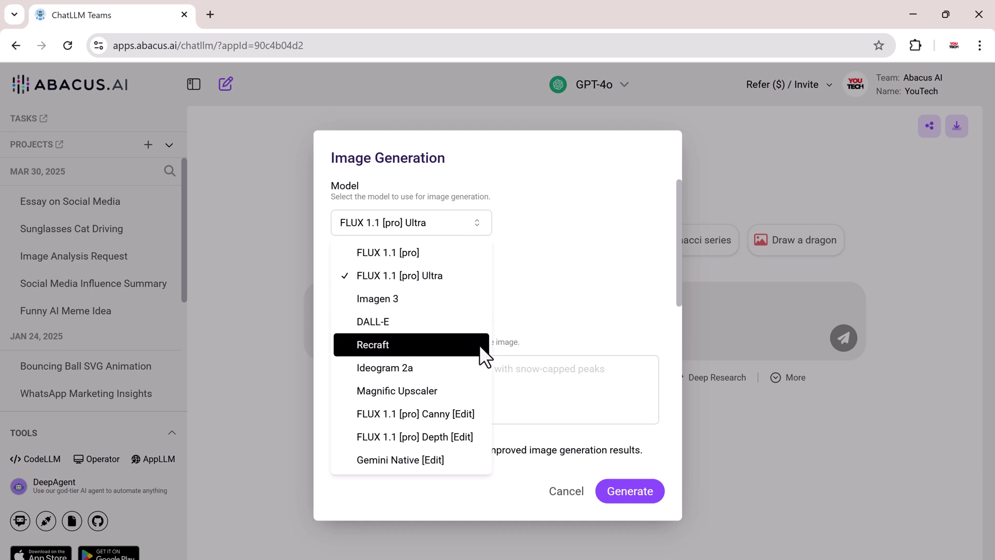
pyautogui.click(453, 273)
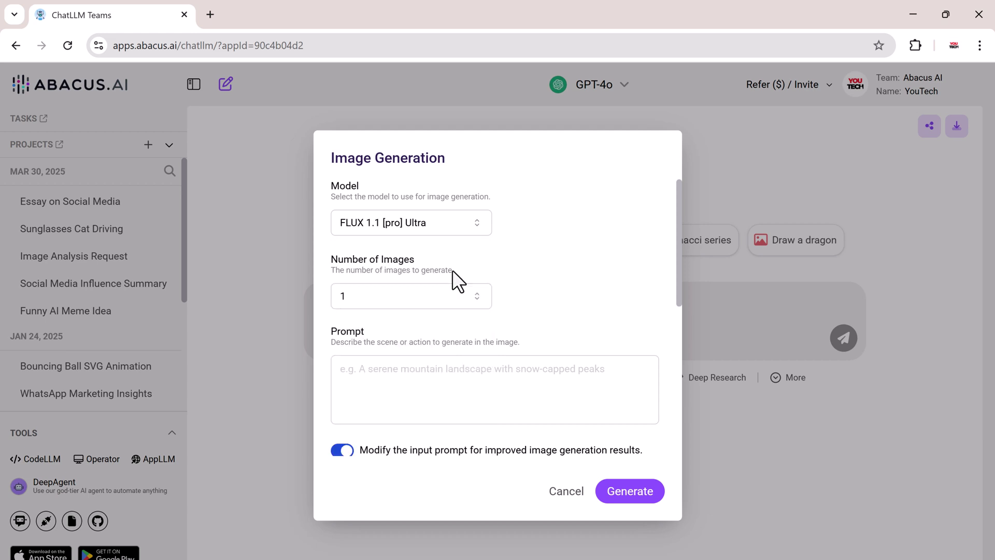
pyautogui.click(479, 297)
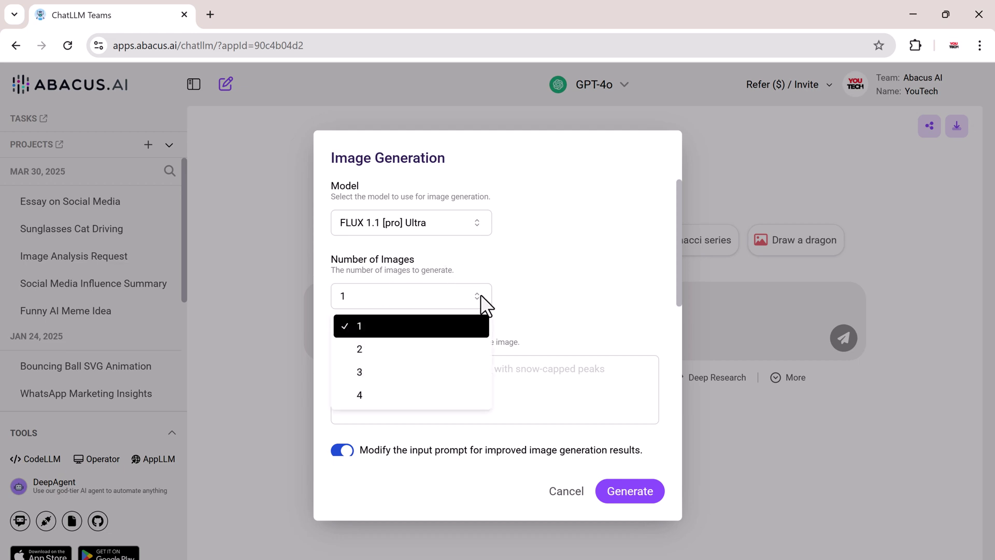
pyautogui.click(440, 350)
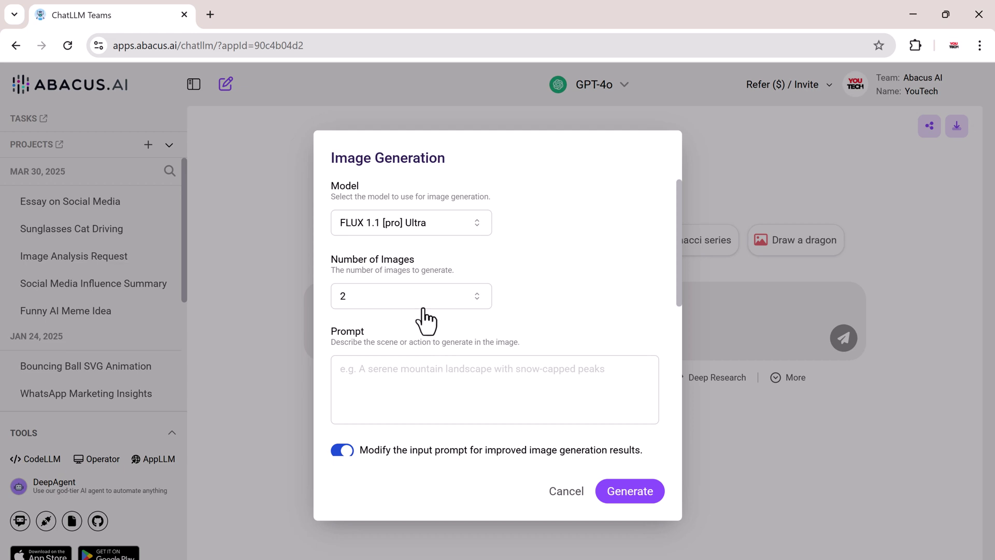
# - Paste the 1920s red-dress prompt, with prompt strength 0.30 and 16:9 aspect ratio
pyautogui.click(437, 375)
pyautogui.write('Elegant woman in a red dress, 1920s style')
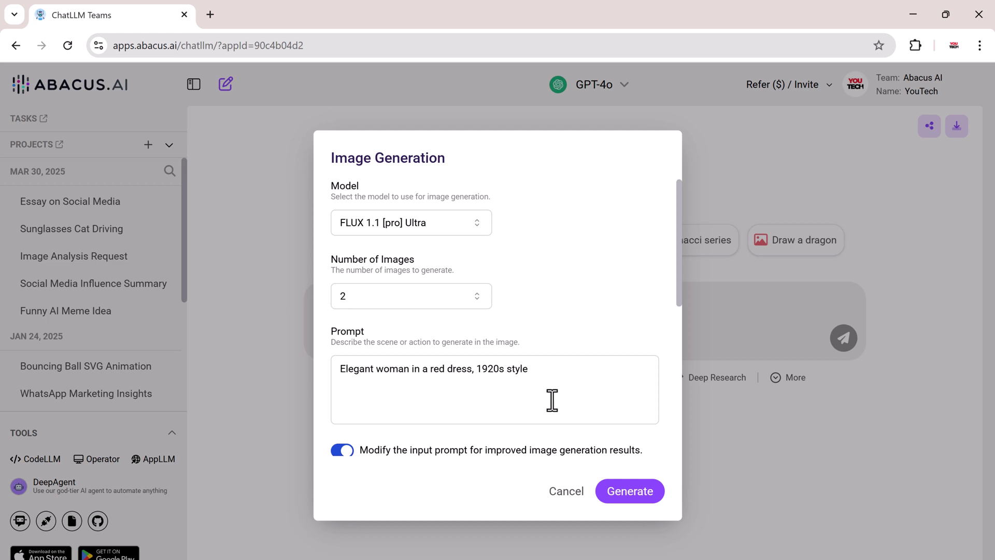
pyautogui.scroll(-2, 550, 398)
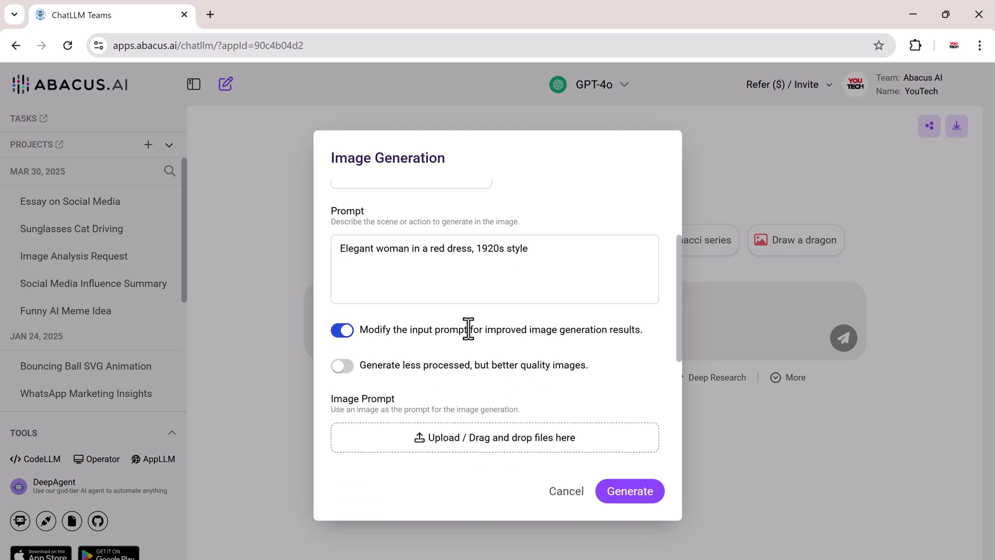
pyautogui.scroll(-4, 412, 320)
pyautogui.click(376, 314)
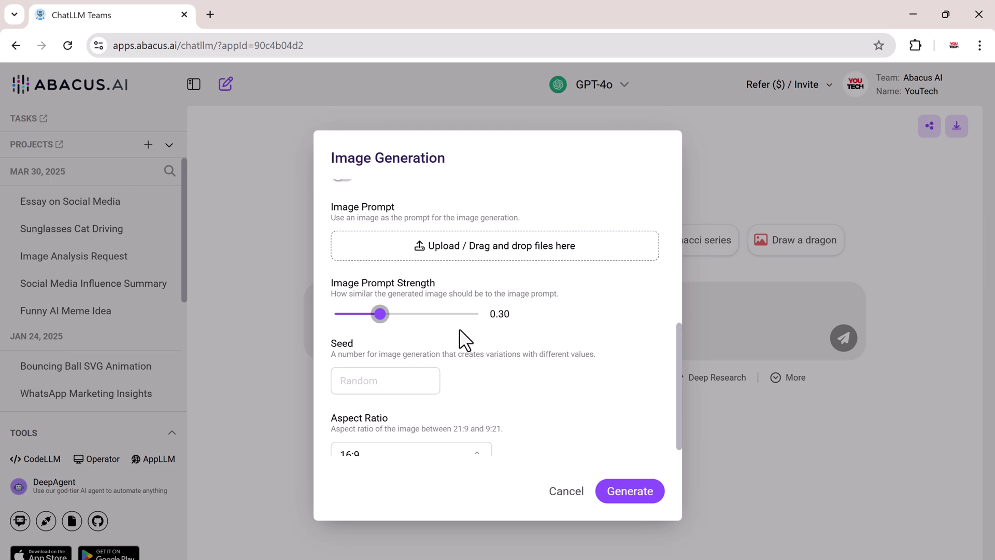
pyautogui.scroll(-1, 480, 334)
pyautogui.click(471, 452)
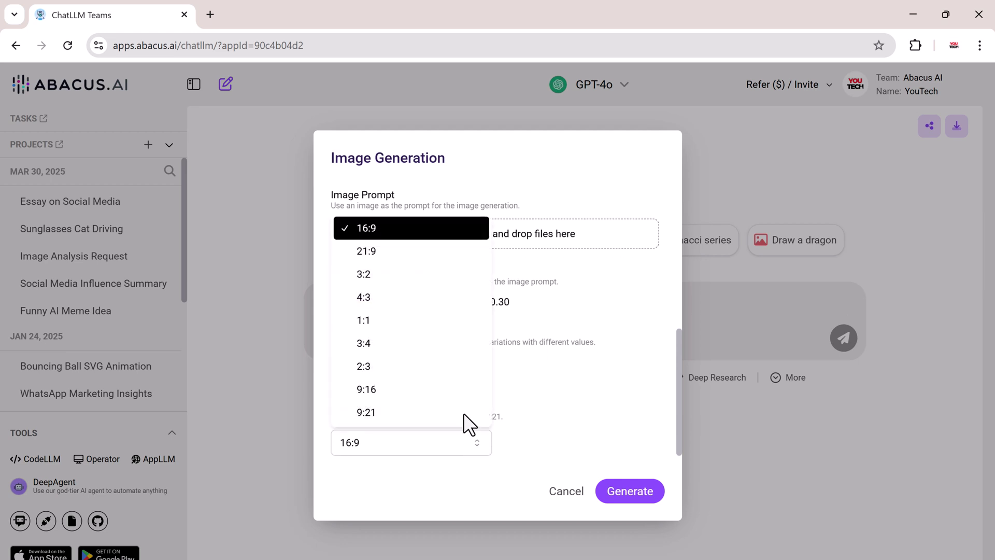
pyautogui.click(403, 230)
# - Generate the red-dress images and view one at full size
pyautogui.click(631, 491)
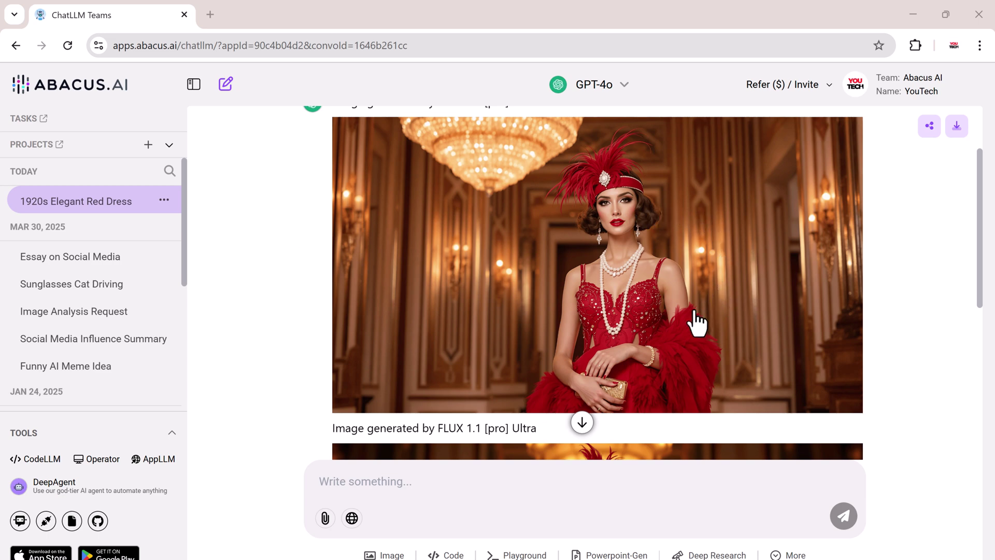
pyautogui.scroll(-5, 695, 324)
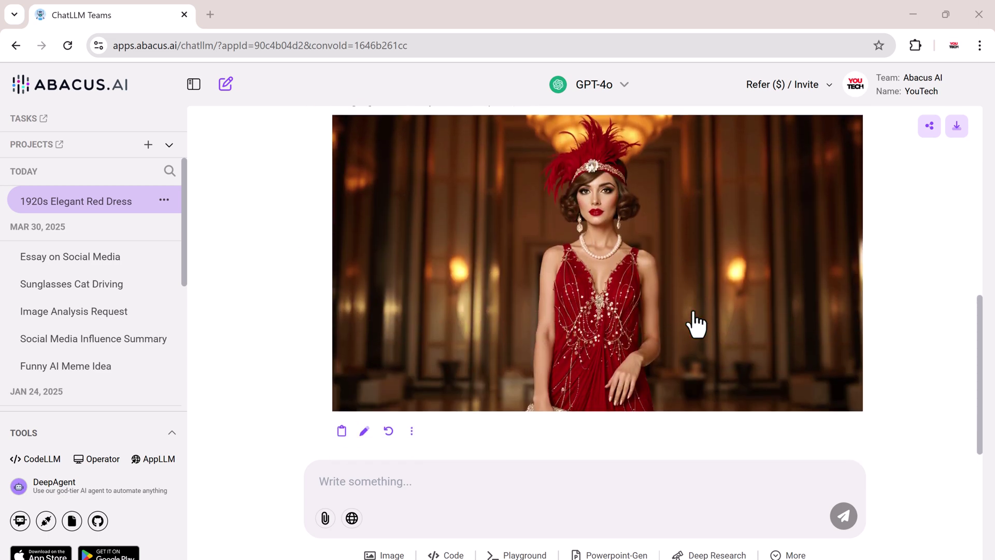
pyautogui.click(486, 289)
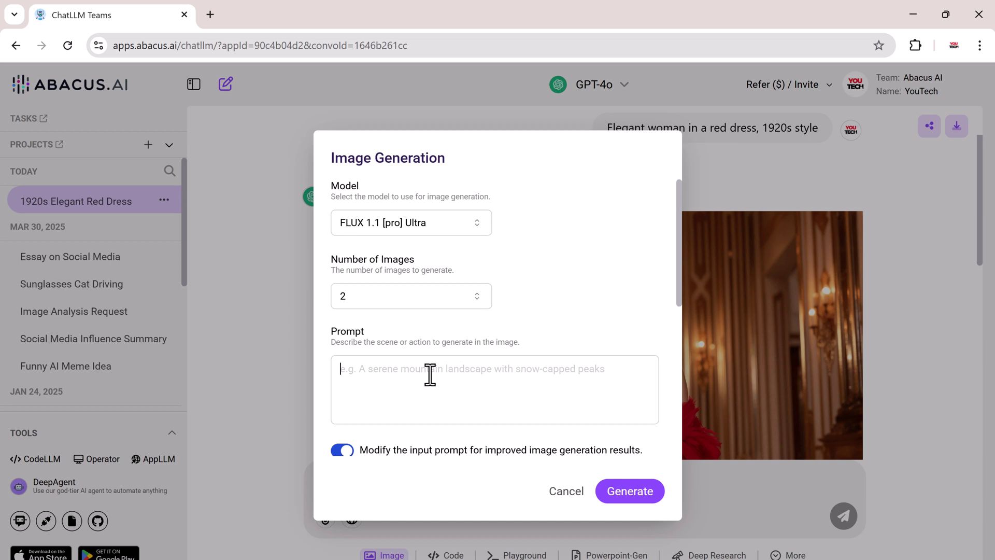
# - Generate galaxy-fur cat on a windowsill images at 0.44 prompt strength
pyautogui.write('Cat with galaxy fur sitting on a windowsill')
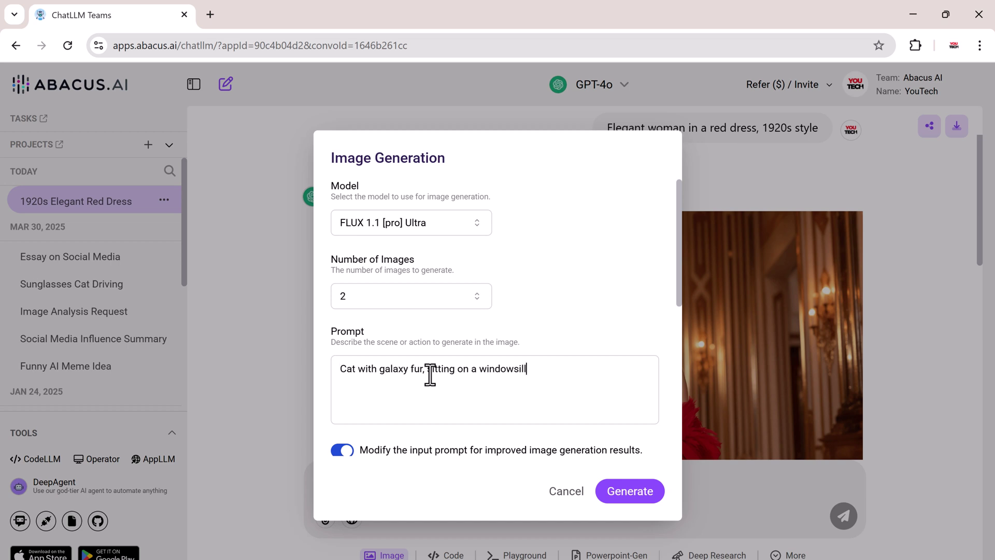
pyautogui.scroll(-6, 409, 364)
pyautogui.click(397, 314)
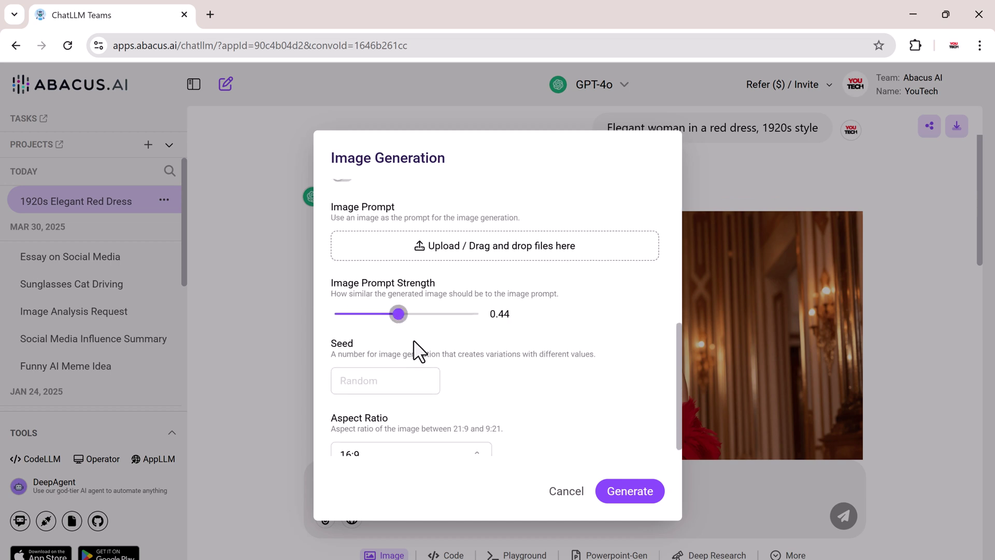
pyautogui.scroll(-1, 416, 348)
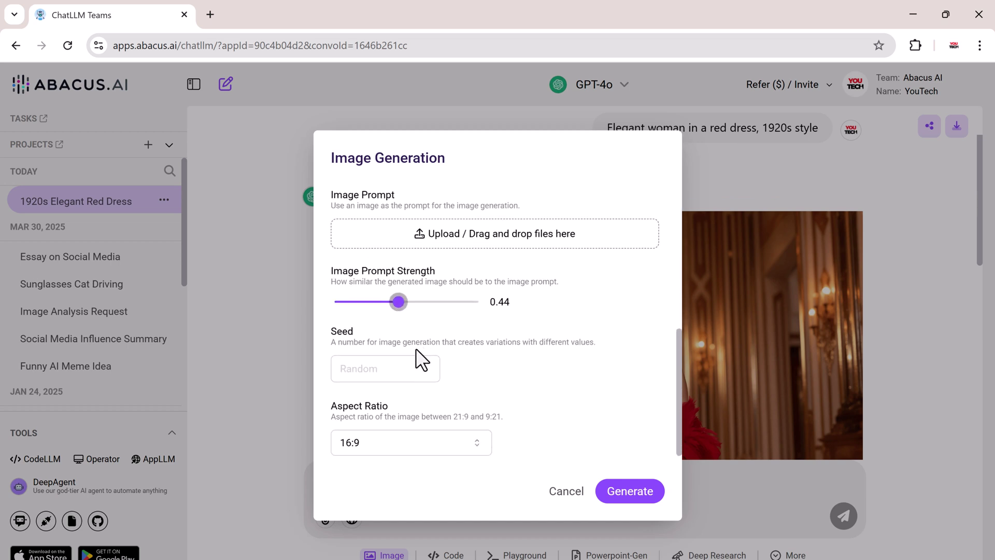
pyautogui.click(629, 498)
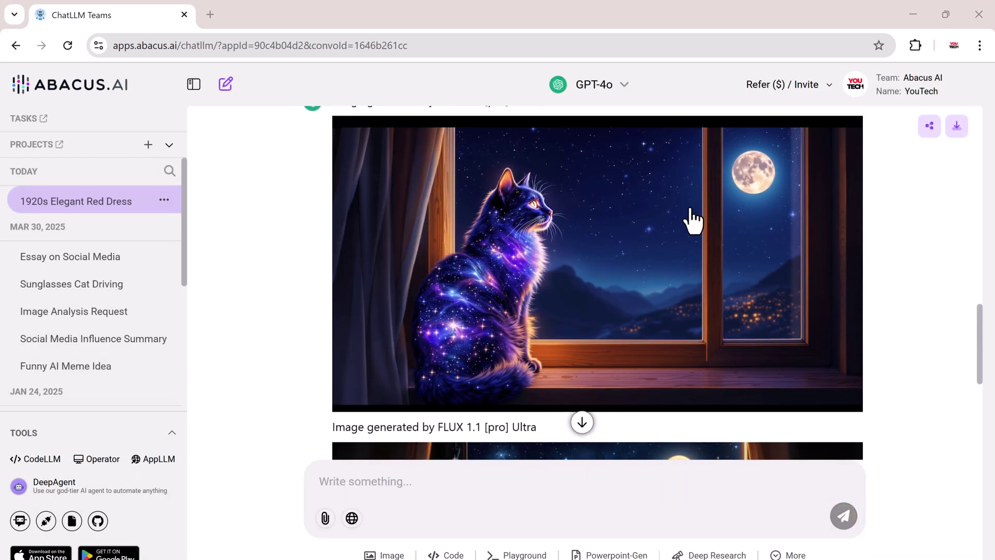
# - Scroll through the two generated galaxy-fur cat images in the chat
pyautogui.scroll(-5, 553, 299)
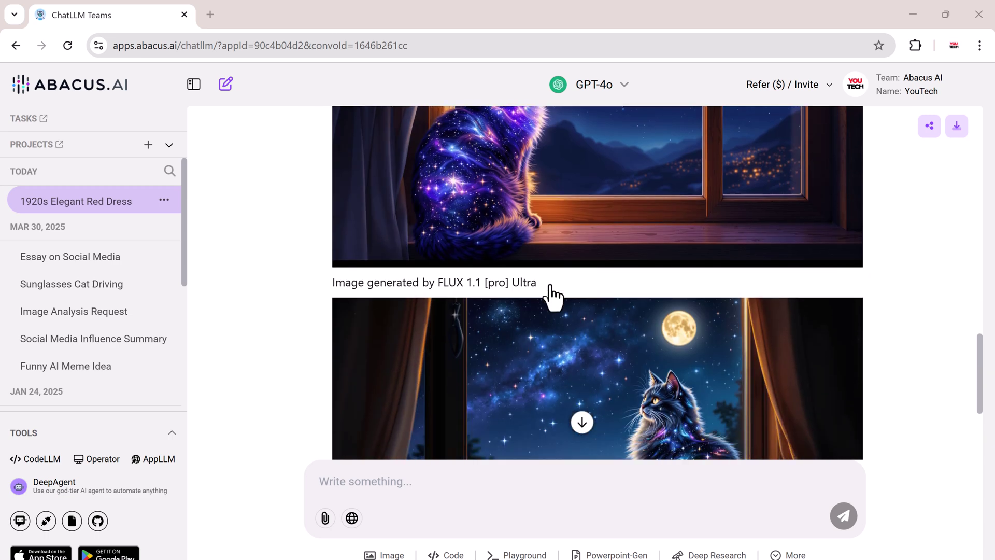
pyautogui.scroll(-1, 553, 300)
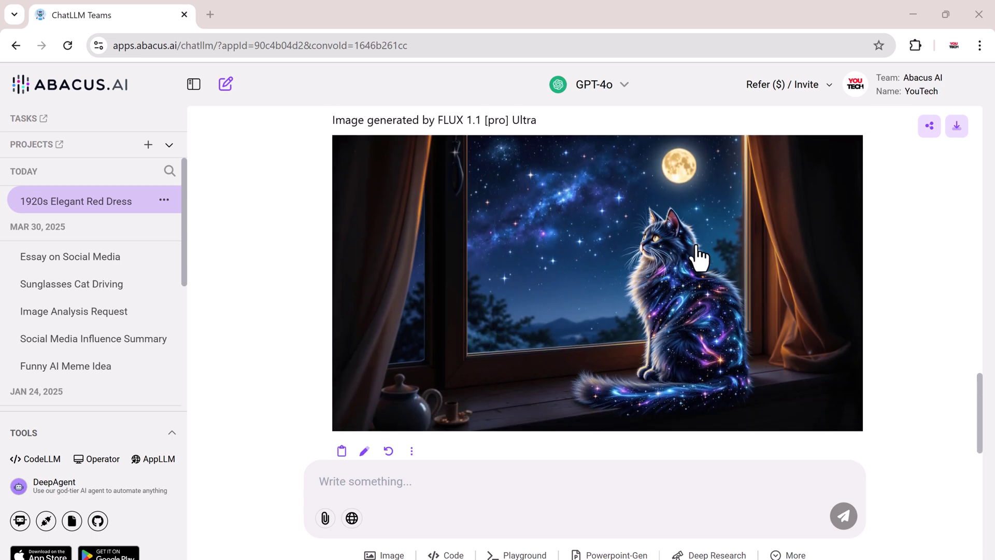
pyautogui.scroll(1, 698, 256)
pyautogui.scroll(8, 740, 282)
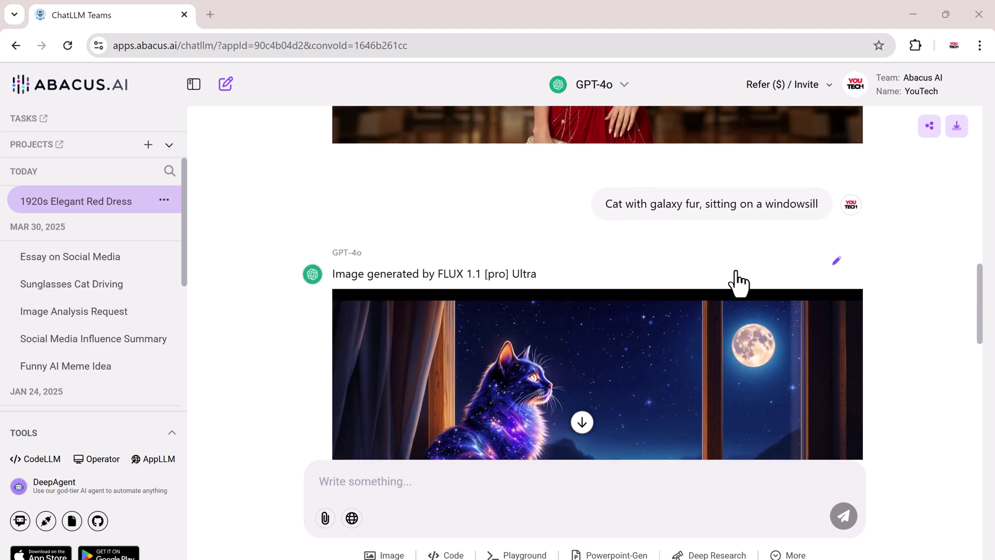
pyautogui.scroll(-4, 739, 282)
# - Generate FLUX 1.1 [pro] Ultra images from the cozy-cafe man-reading prompt
pyautogui.click(383, 555)
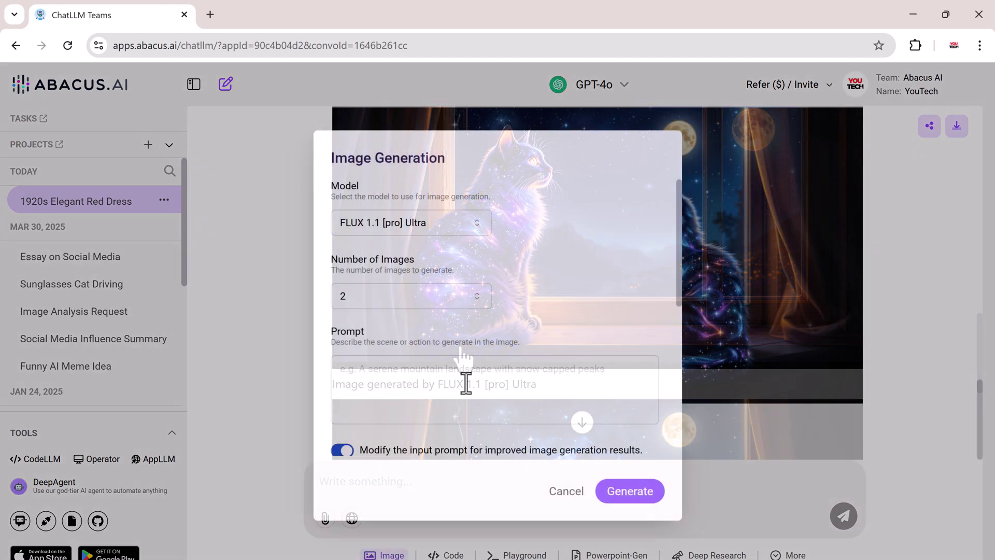
pyautogui.write('man reading a book in a cozy cafe, warm lighting, candid photography style')
pyautogui.scroll(-5, 489, 398)
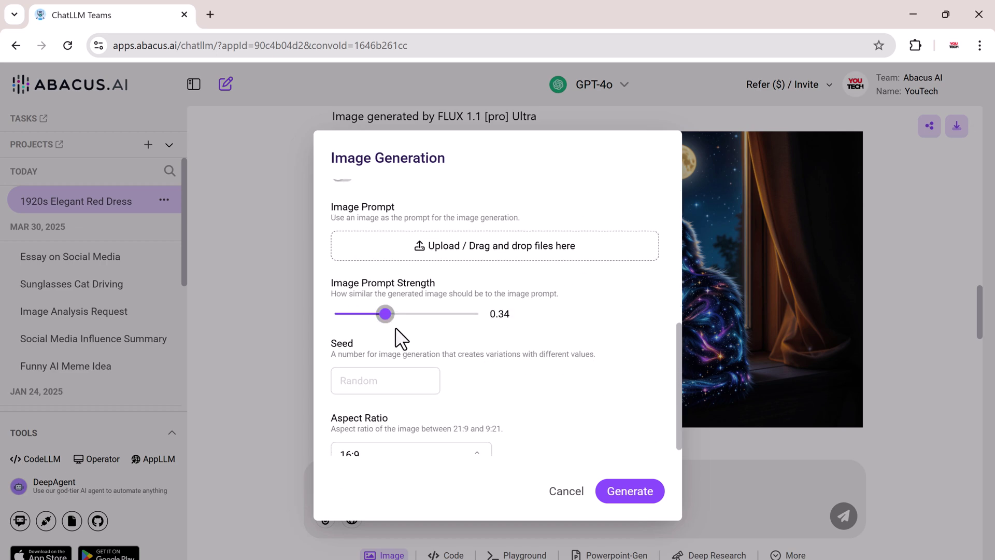
pyautogui.scroll(-1, 539, 485)
pyautogui.click(625, 492)
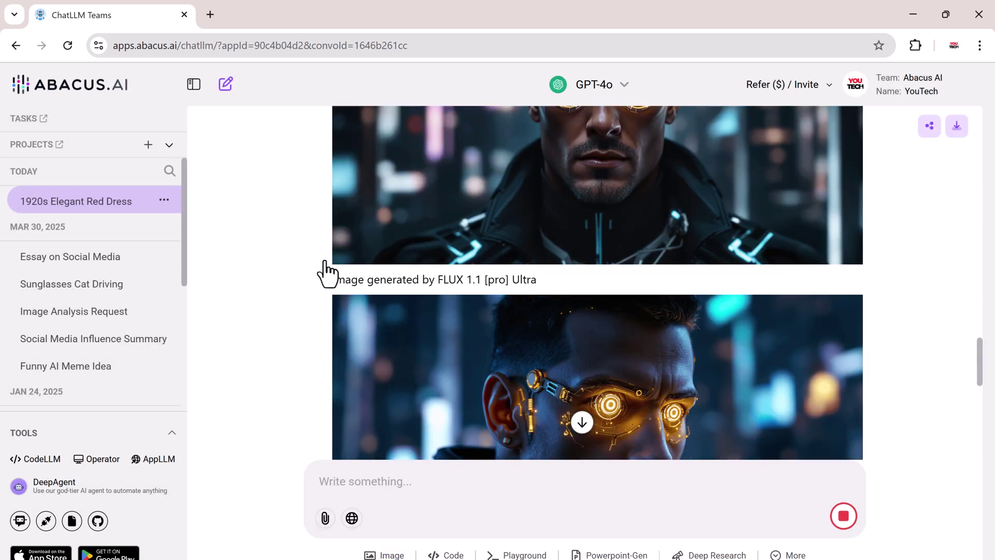
# - Scroll through the generated cozy-cafe reading images
pyautogui.scroll(4, 409, 208)
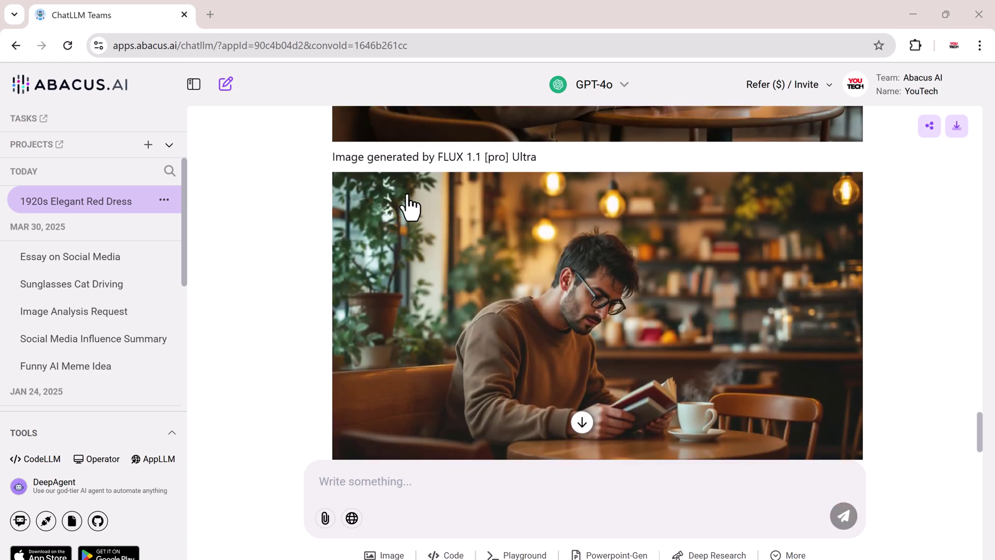
pyautogui.scroll(5, 409, 208)
pyautogui.scroll(-3, 410, 208)
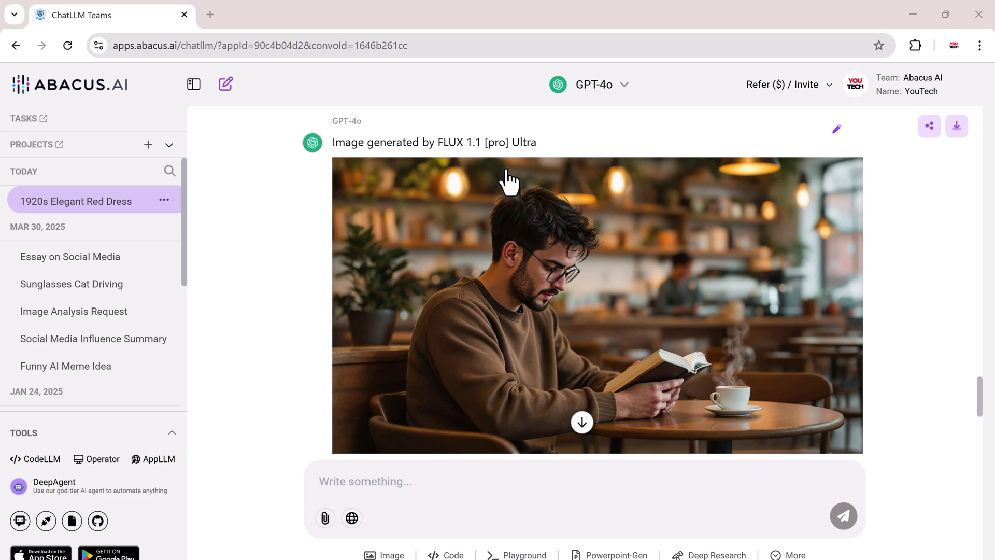
pyautogui.scroll(-8, 677, 260)
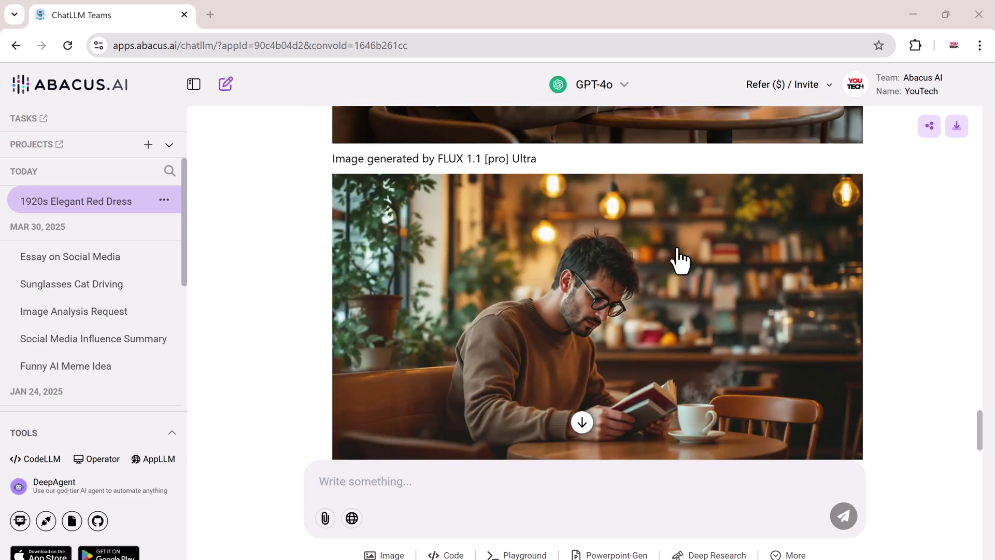
pyautogui.scroll(1, 648, 264)
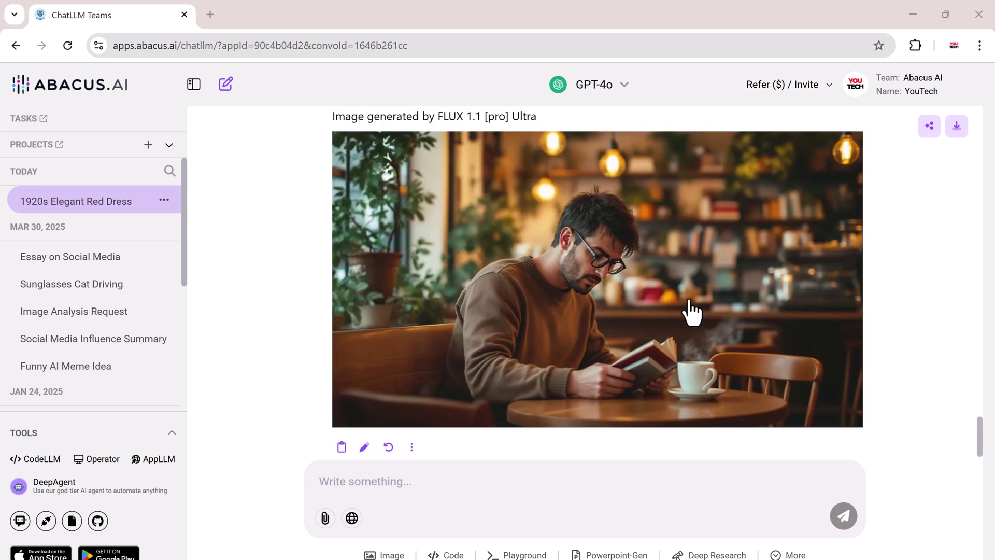
pyautogui.scroll(2, 632, 311)
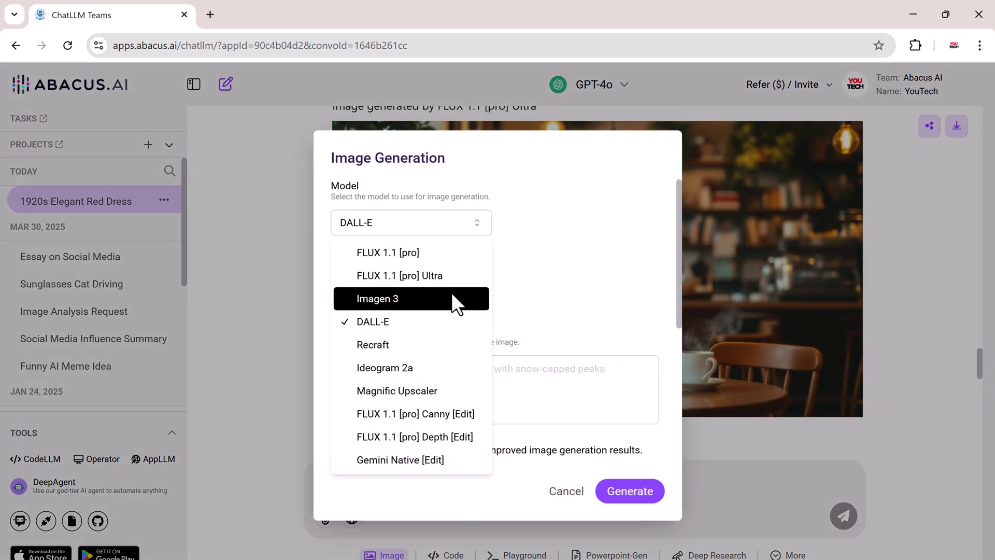
# - Choose Imagen 3 with 2 images and paste the busy Istanbul market prompt
pyautogui.click(452, 295)
pyautogui.click(452, 295)
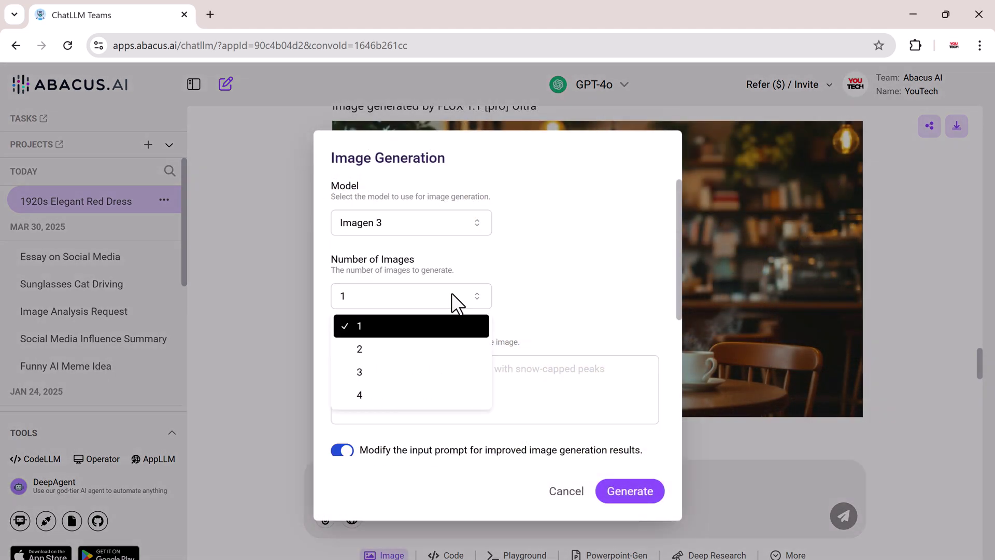
pyautogui.click(436, 348)
pyautogui.click(387, 376)
pyautogui.write('busy market in Istanbul with people shopping, natural light, real-life colors')
# - Set a 16:9 aspect ratio, generate the Istanbul market images, and review them
pyautogui.scroll(-5, 399, 407)
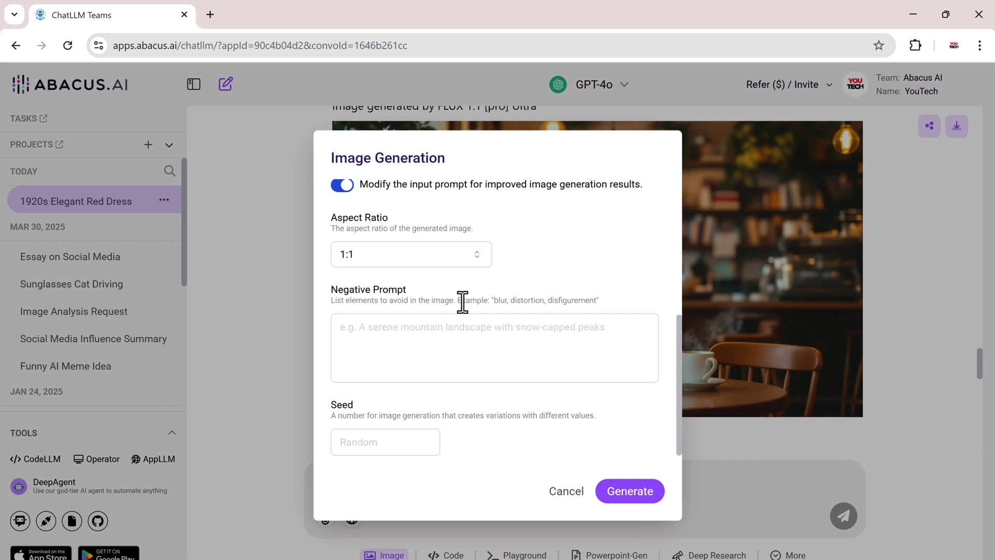
pyautogui.click(463, 254)
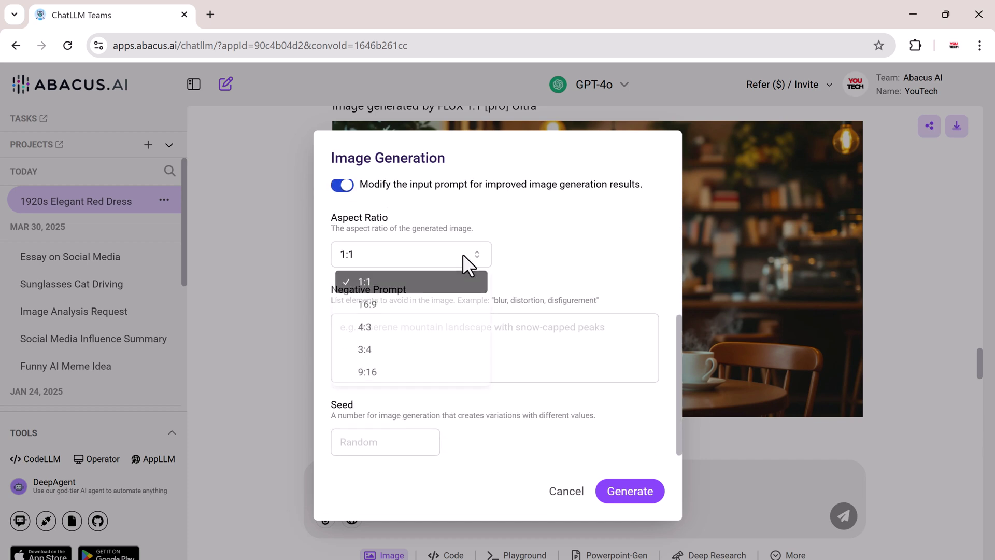
pyautogui.click(425, 309)
pyautogui.click(640, 493)
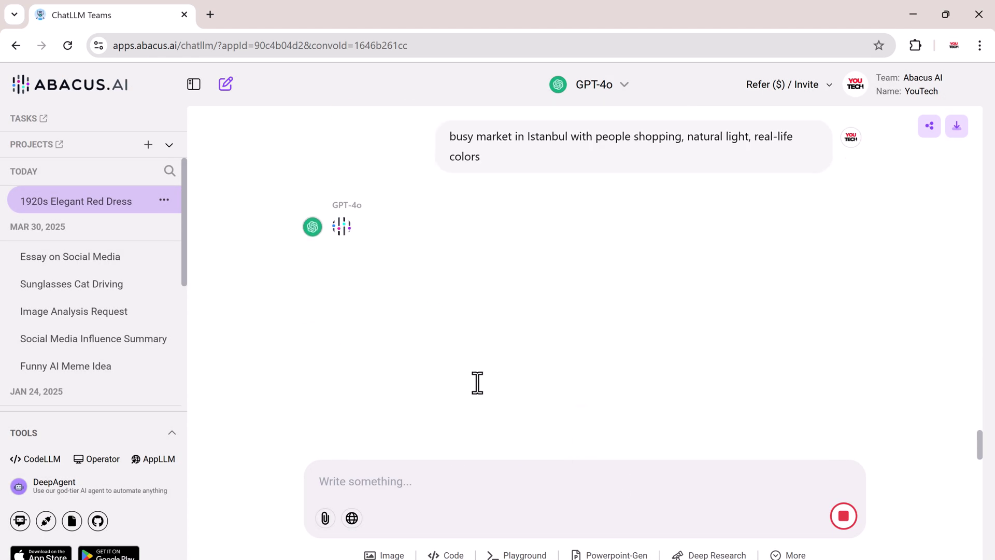
pyautogui.scroll(-2, 681, 286)
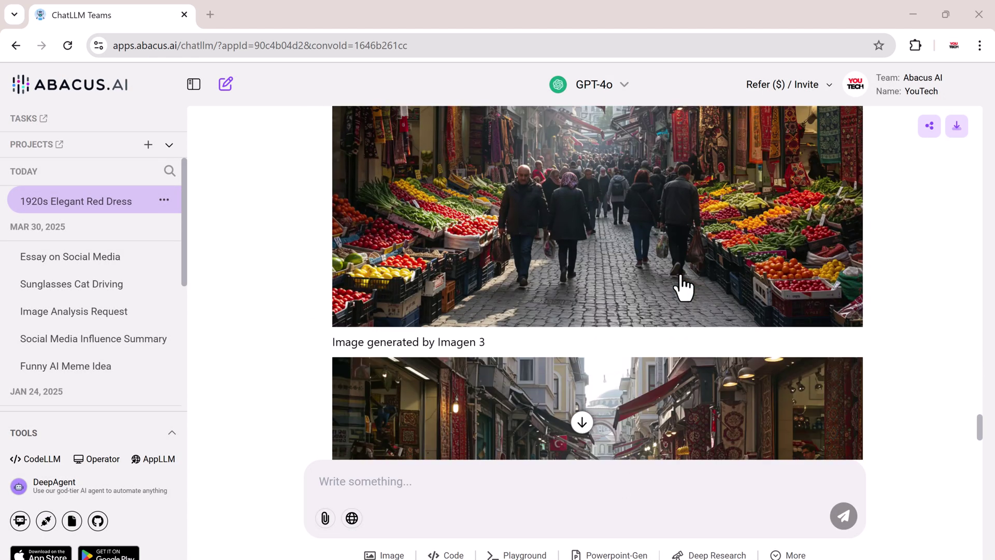
pyautogui.scroll(-4, 681, 286)
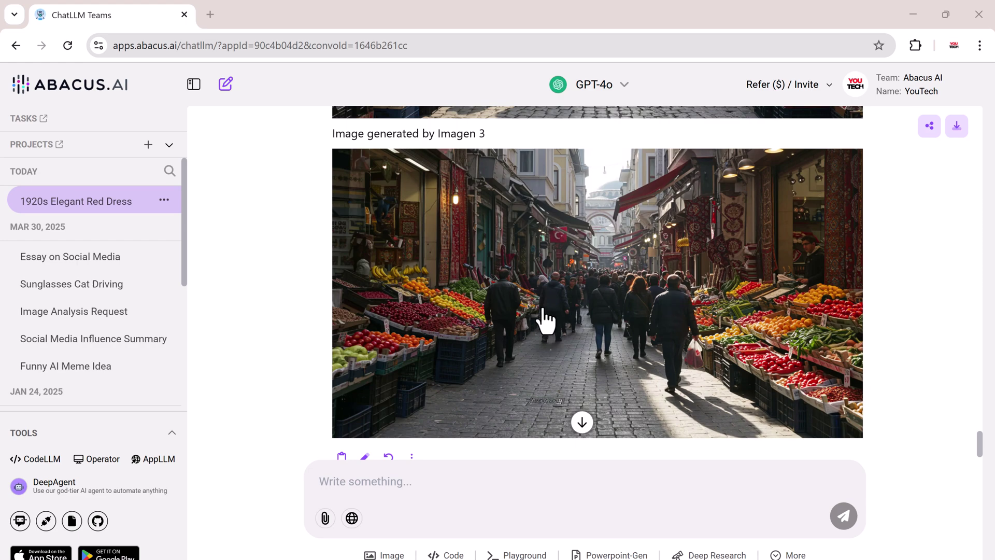
pyautogui.scroll(6, 660, 328)
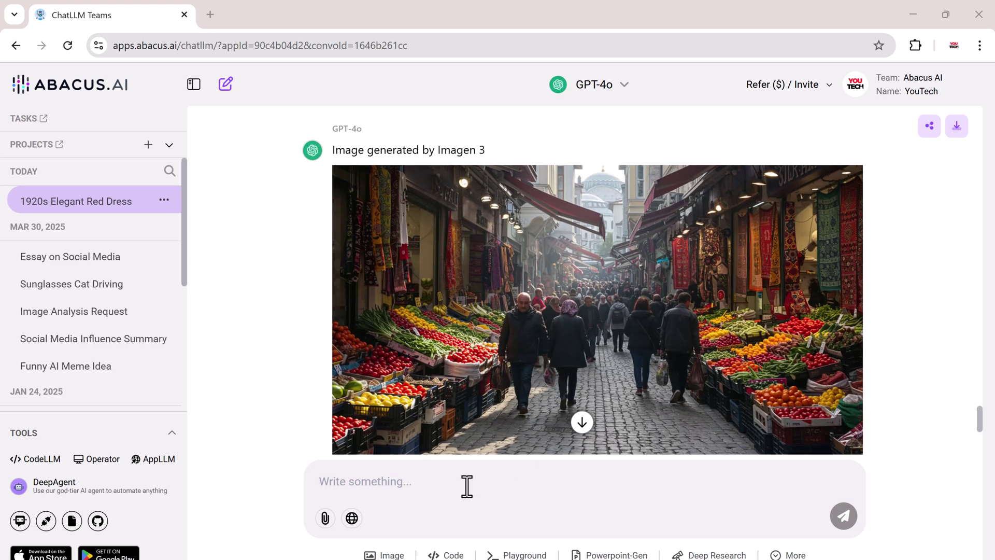
# - Switch from image settings to Video-Gen with Hailuo AI as the video model
pyautogui.click(390, 555)
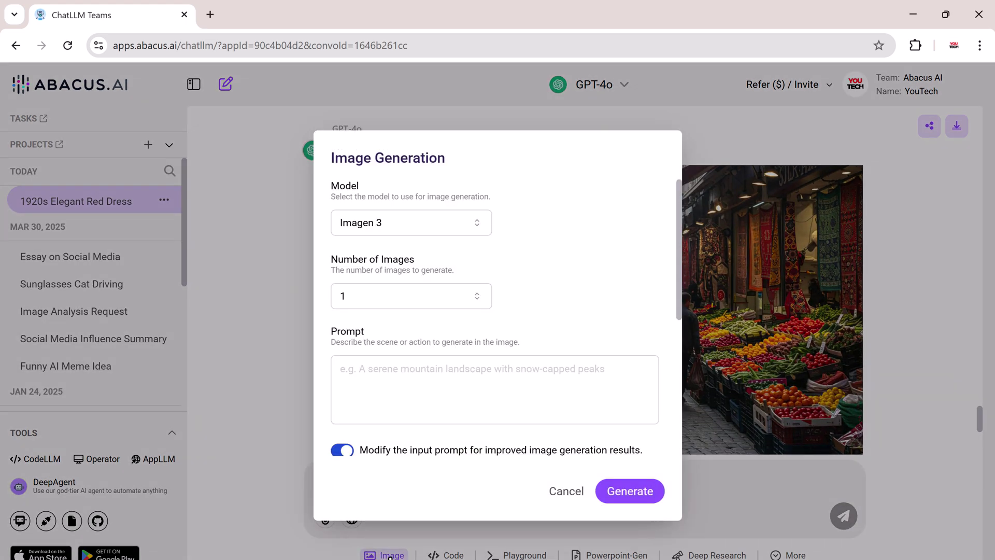
pyautogui.click(450, 228)
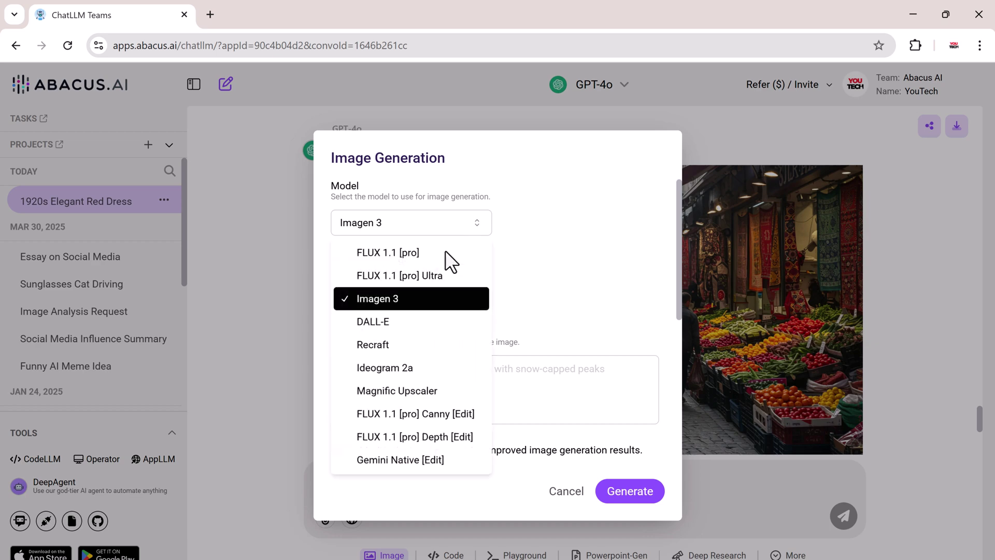
pyautogui.click(503, 463)
pyautogui.click(788, 554)
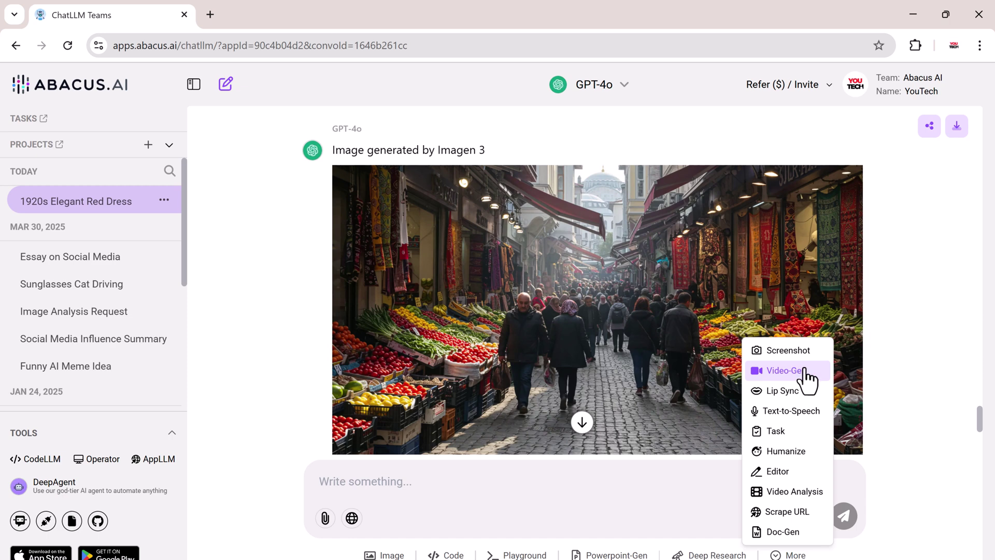
pyautogui.click(783, 371)
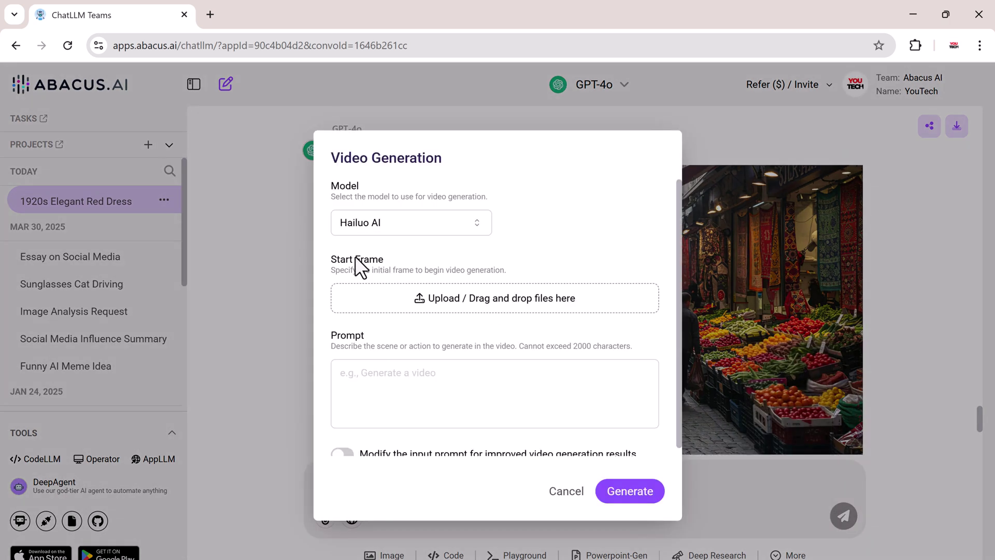
pyautogui.click(419, 228)
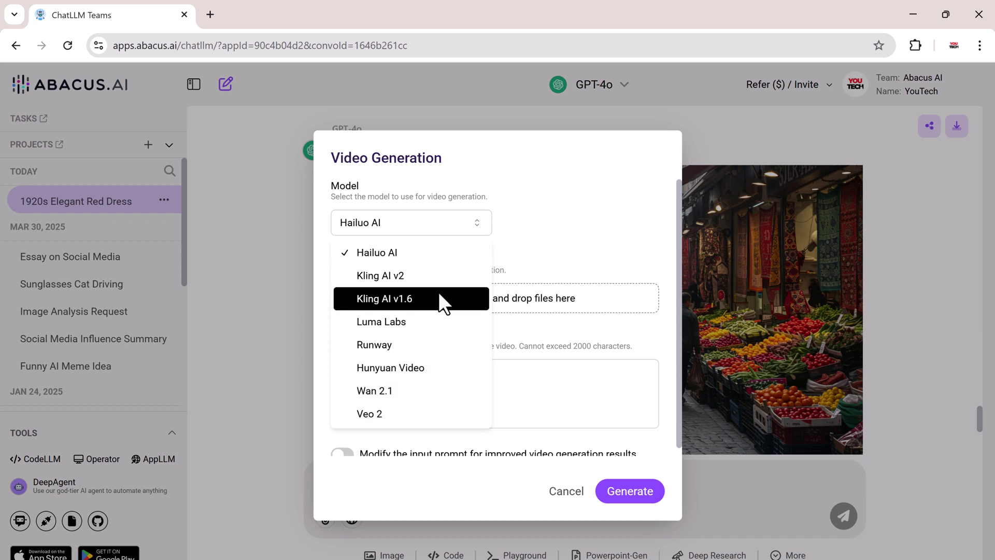
pyautogui.click(442, 259)
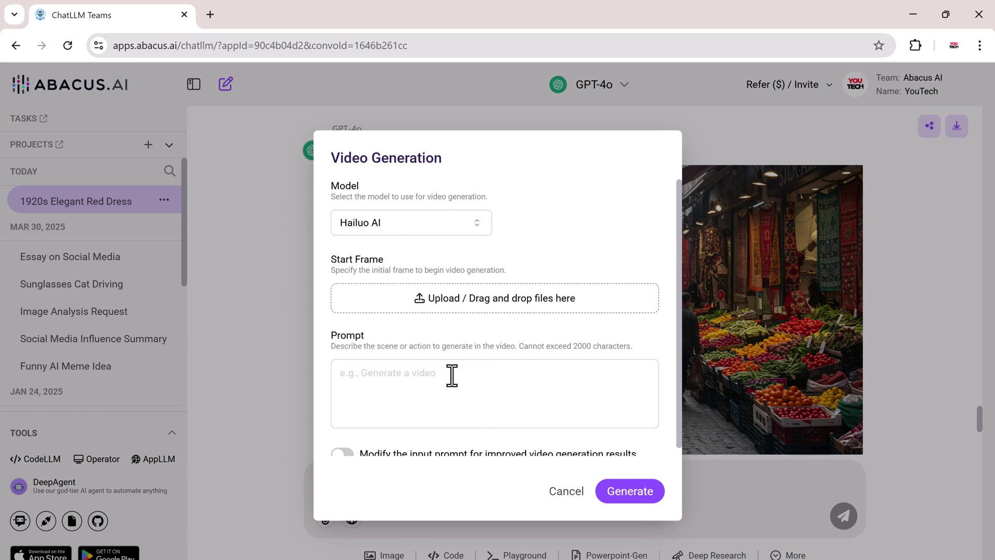
# - Generate the slow-motion beach fashion model video and play it
pyautogui.write('fashion model walking on a beach in slow motion, wind in hair')
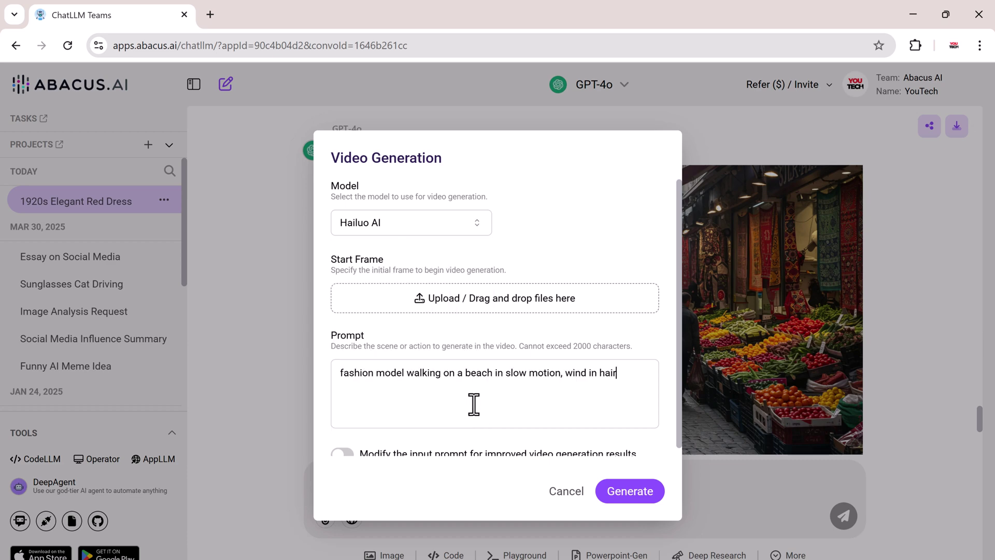
pyautogui.scroll(-1, 518, 440)
pyautogui.click(630, 490)
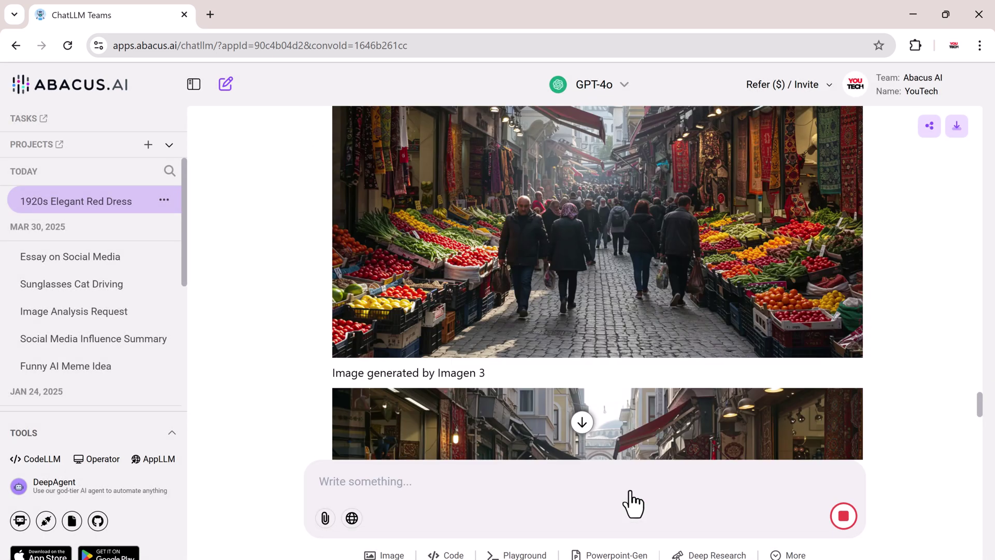
pyautogui.click(349, 456)
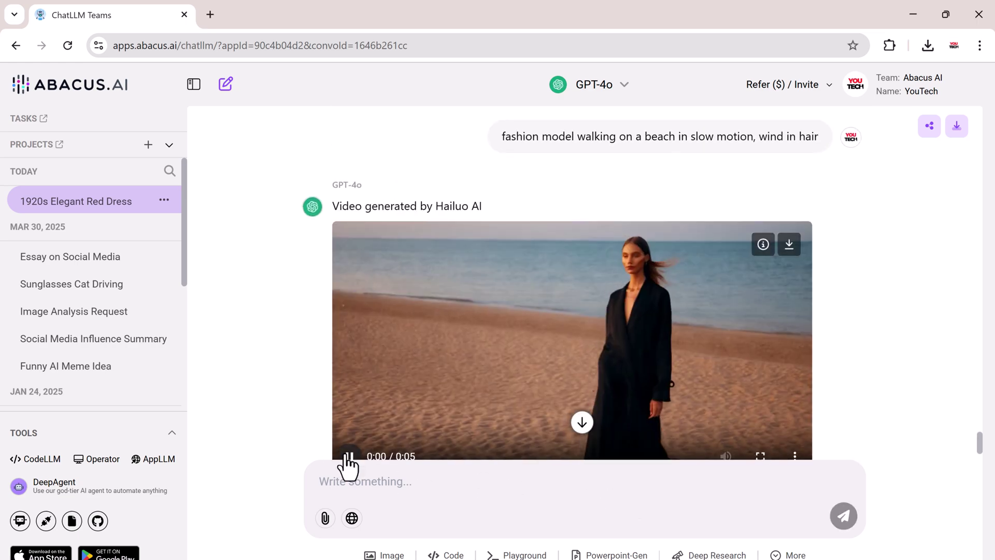
pyautogui.scroll(-1, 320, 374)
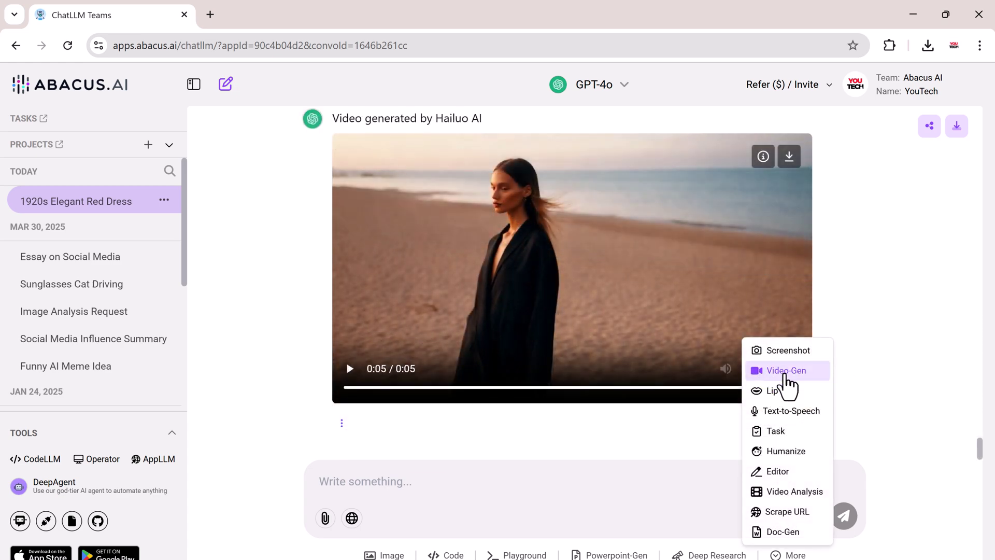
# - Set Video-Gen to Kling AI v1.6 in Pro mode
pyautogui.click(783, 372)
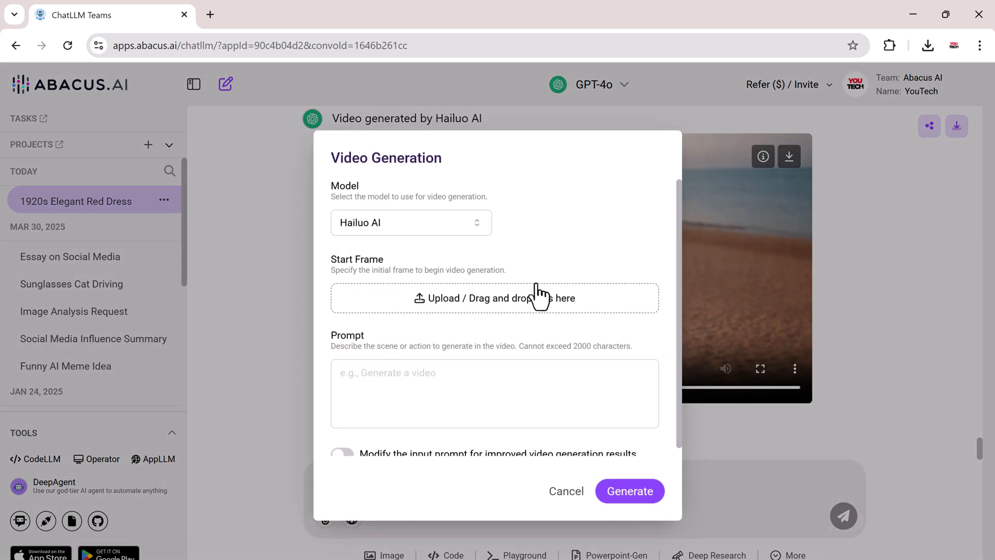
pyautogui.click(463, 225)
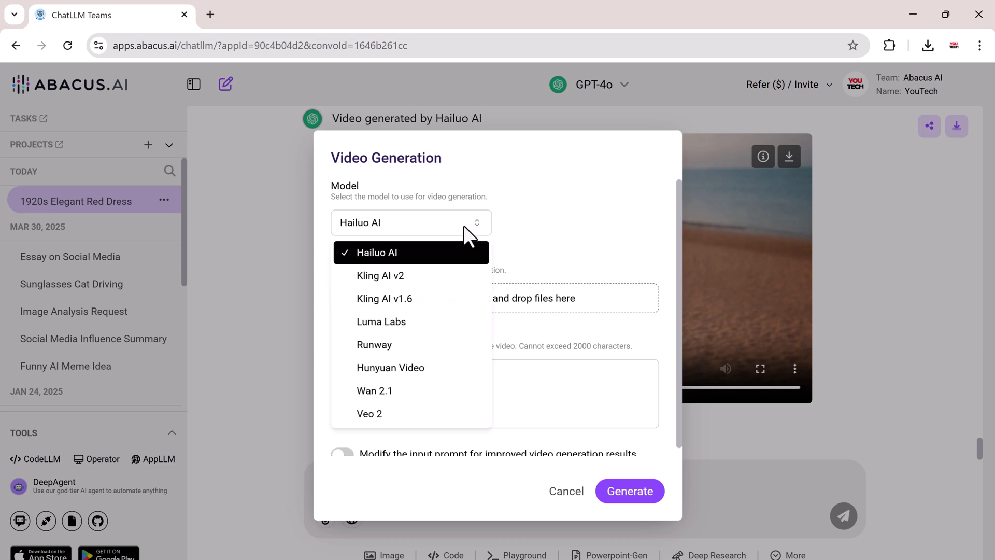
pyautogui.click(459, 299)
pyautogui.click(475, 321)
pyautogui.click(436, 365)
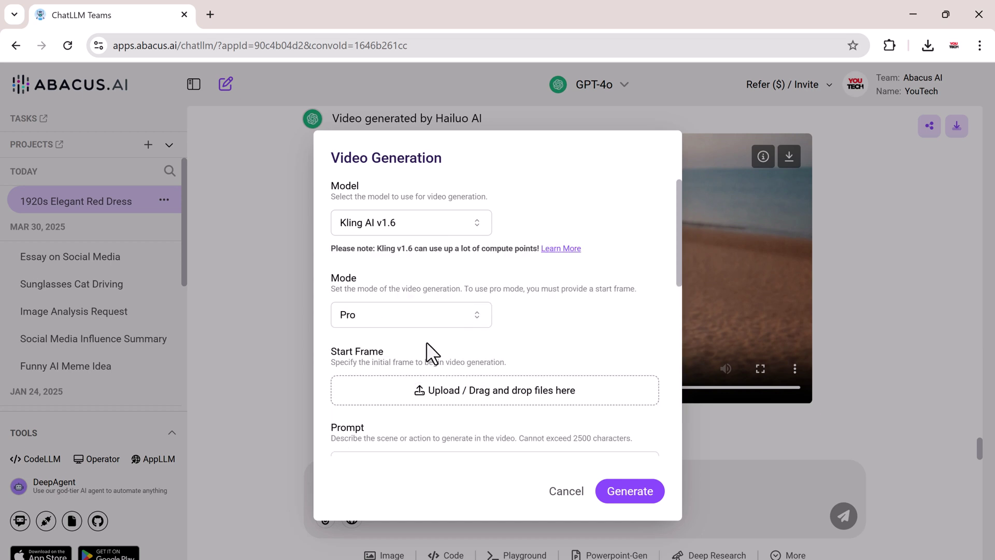
# - Use 67.jpg as start frame, keep 5-second duration, and generate the bonfire video
pyautogui.scroll(-2, 428, 346)
pyautogui.scroll(-1, 415, 285)
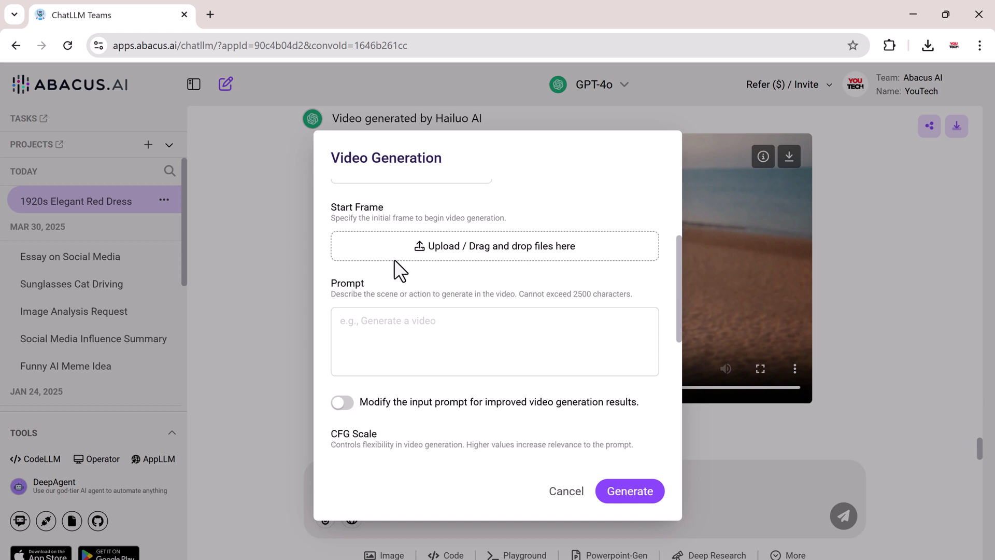
pyautogui.click(399, 259)
pyautogui.doubleClick(496, 142)
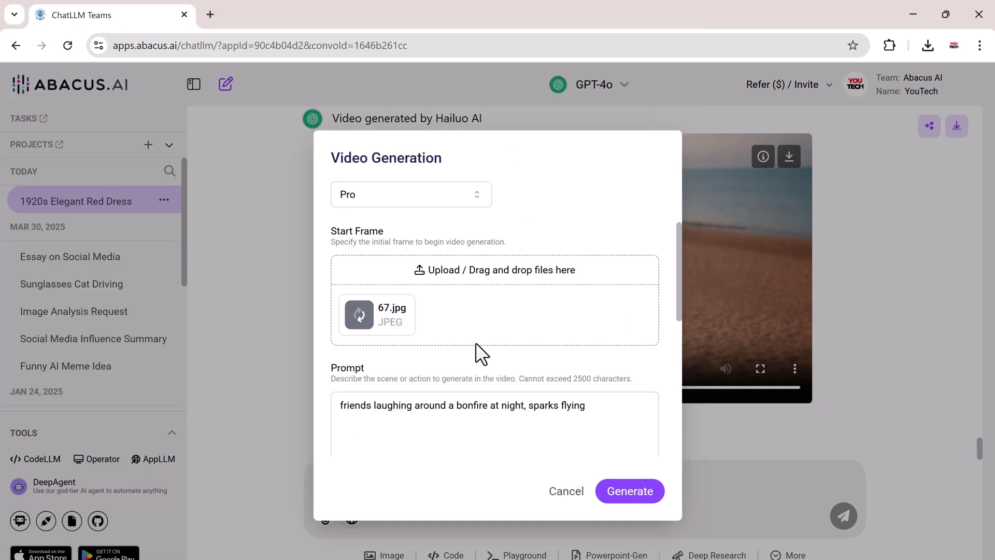
pyautogui.scroll(-1, 477, 351)
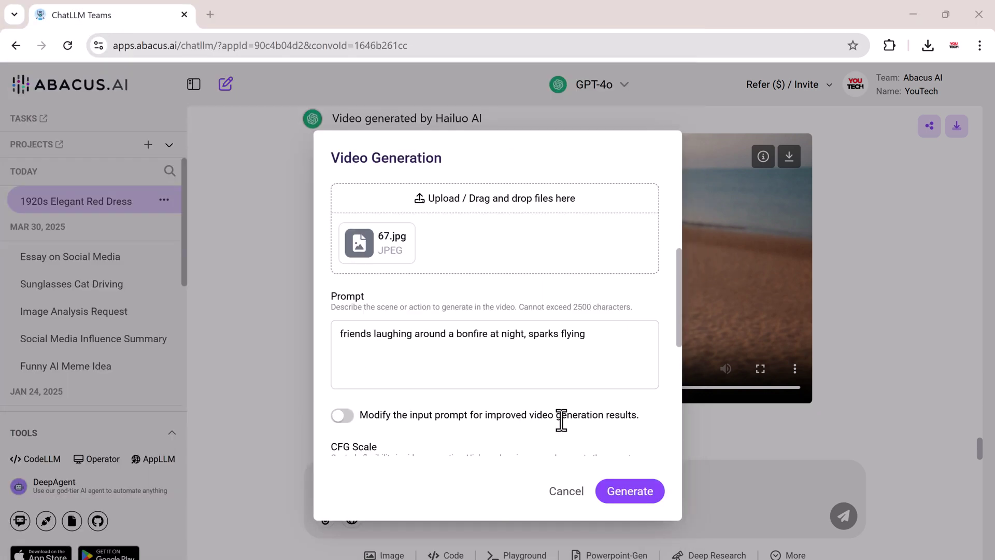
pyautogui.scroll(-3, 561, 420)
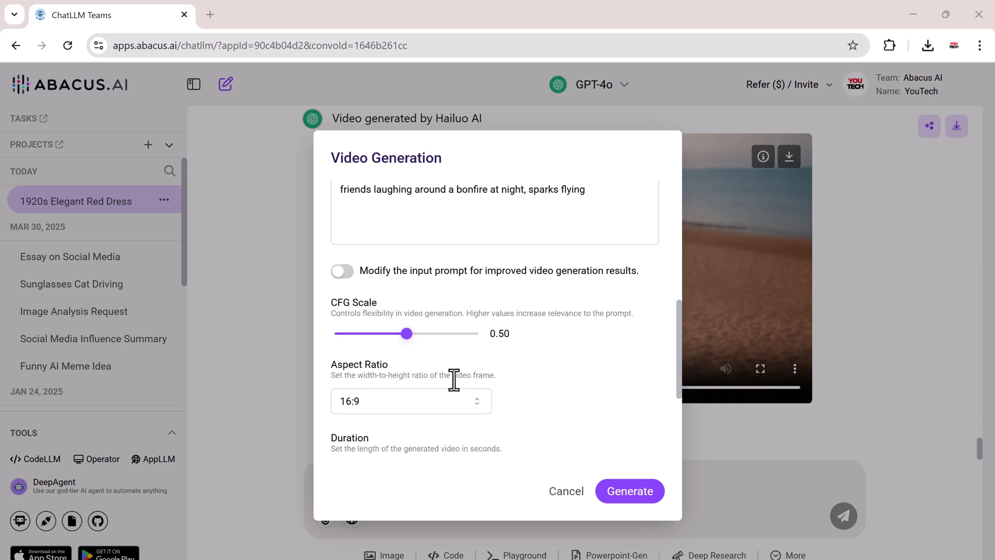
pyautogui.scroll(-3, 454, 380)
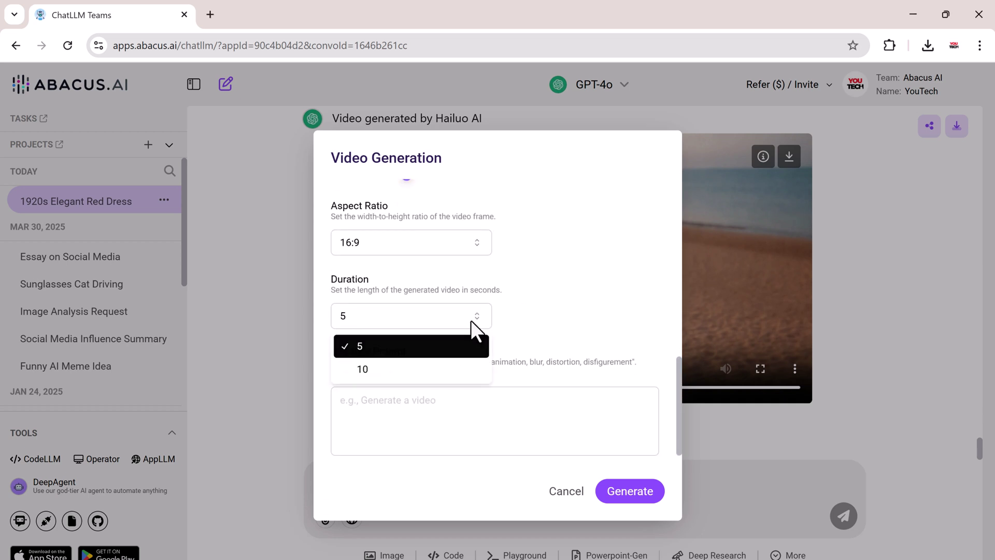
pyautogui.click(470, 321)
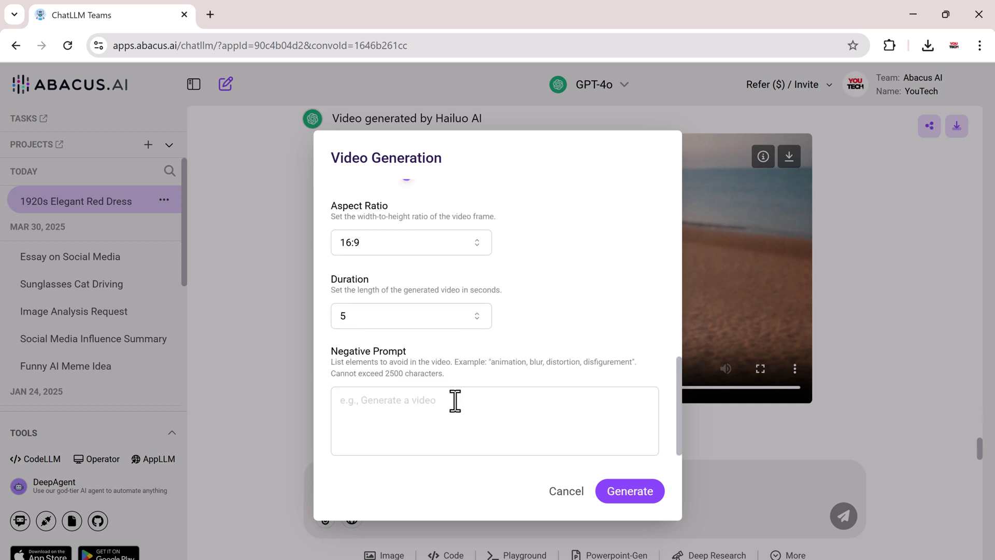
pyautogui.click(629, 491)
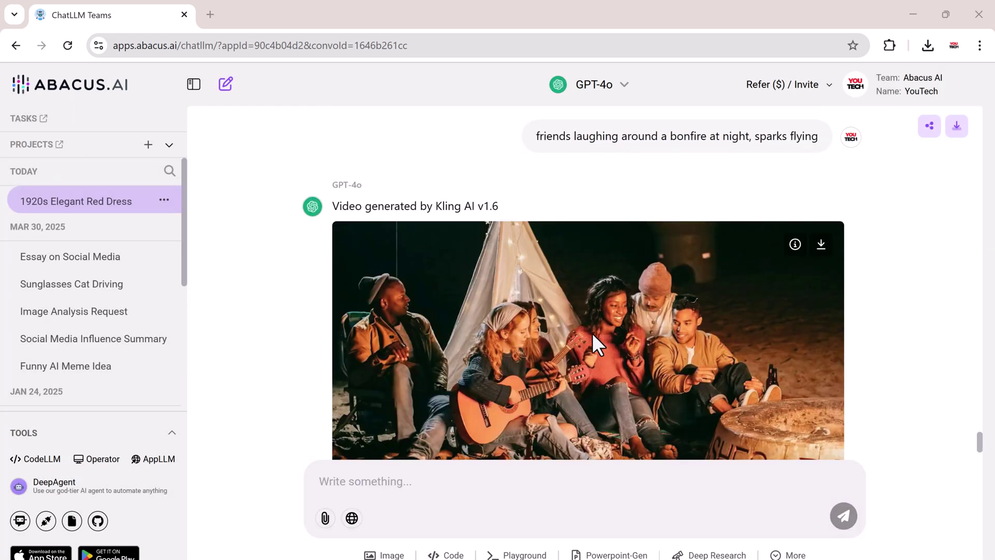
# - Play the Kling AI bonfire video three times
pyautogui.click(352, 404)
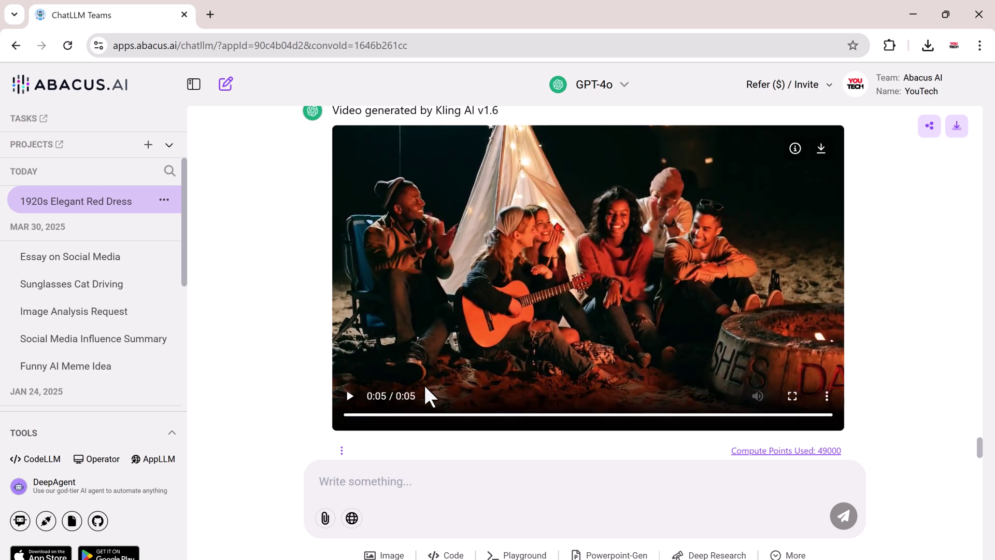
pyautogui.click(350, 397)
pyautogui.scroll(1, 873, 242)
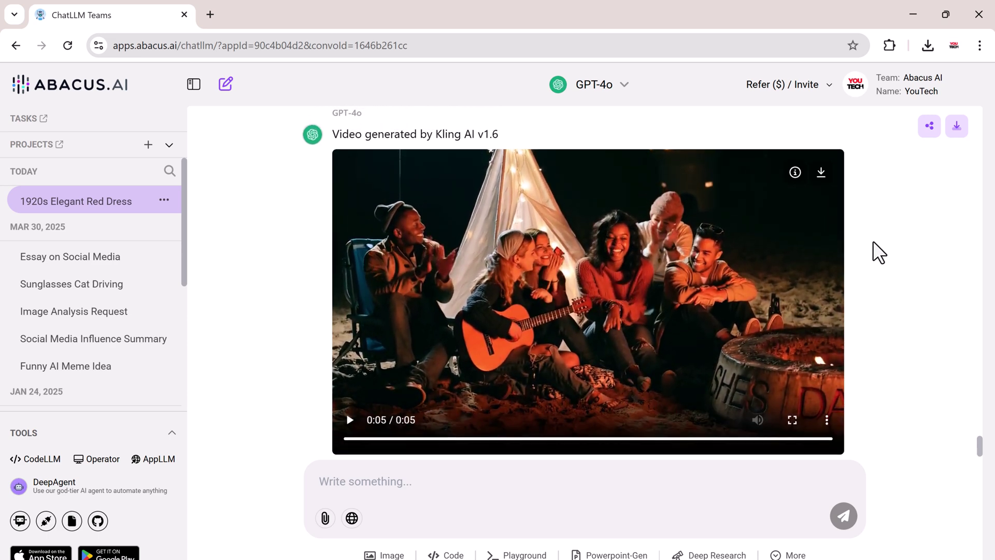
pyautogui.click(347, 426)
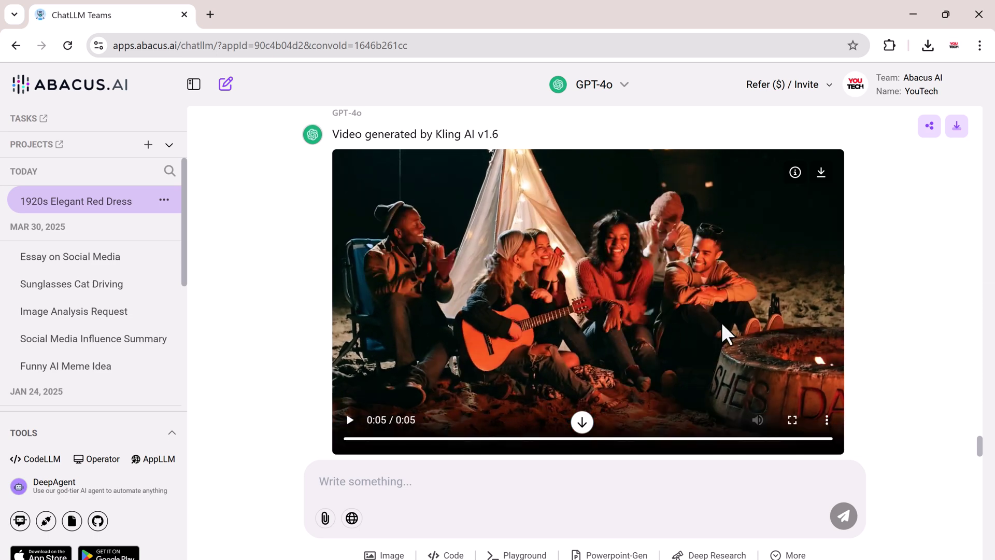
# - Scroll back over the chat's earlier generated videos and images
pyautogui.scroll(-1, 595, 339)
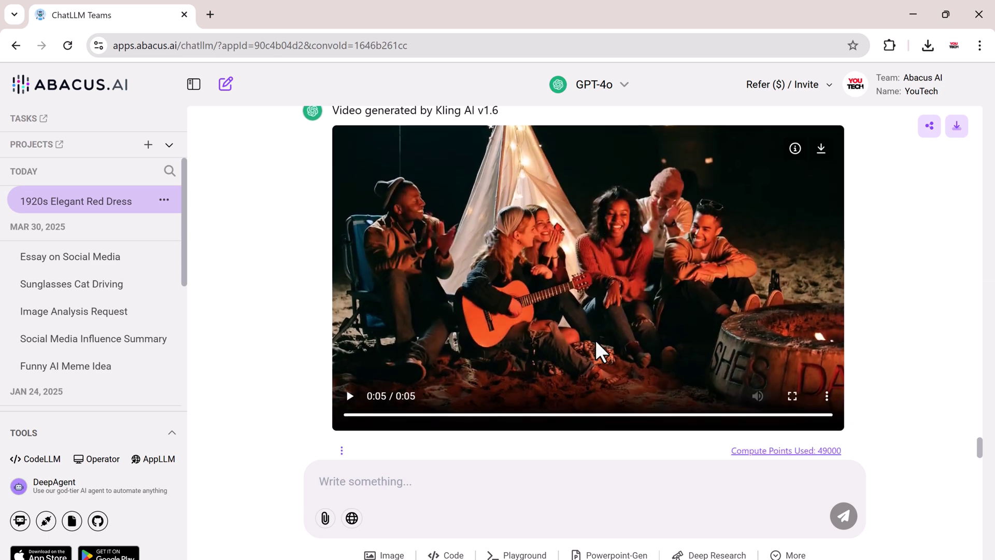
pyautogui.scroll(20, 595, 338)
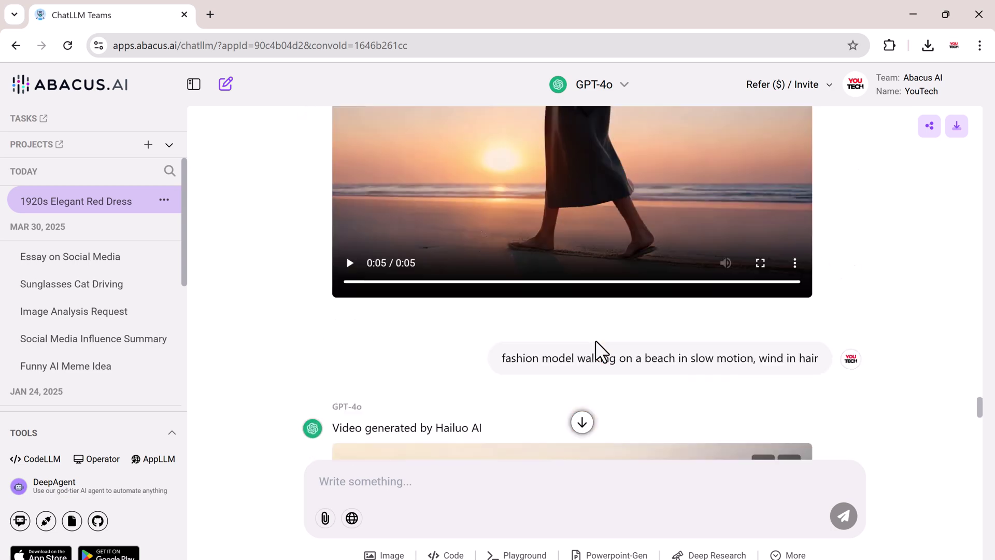
pyautogui.scroll(-4, 595, 340)
pyautogui.scroll(15, 595, 340)
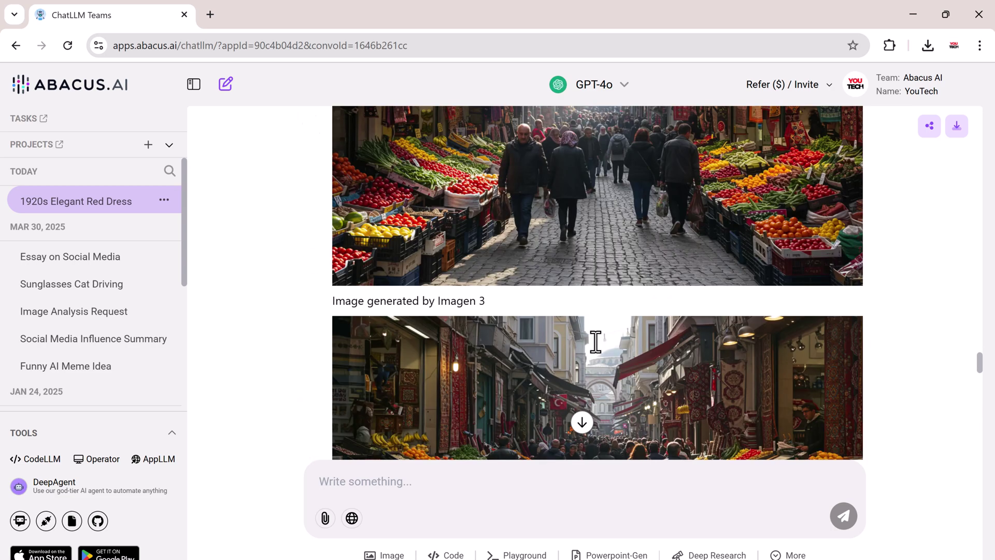
pyautogui.scroll(-11, 596, 341)
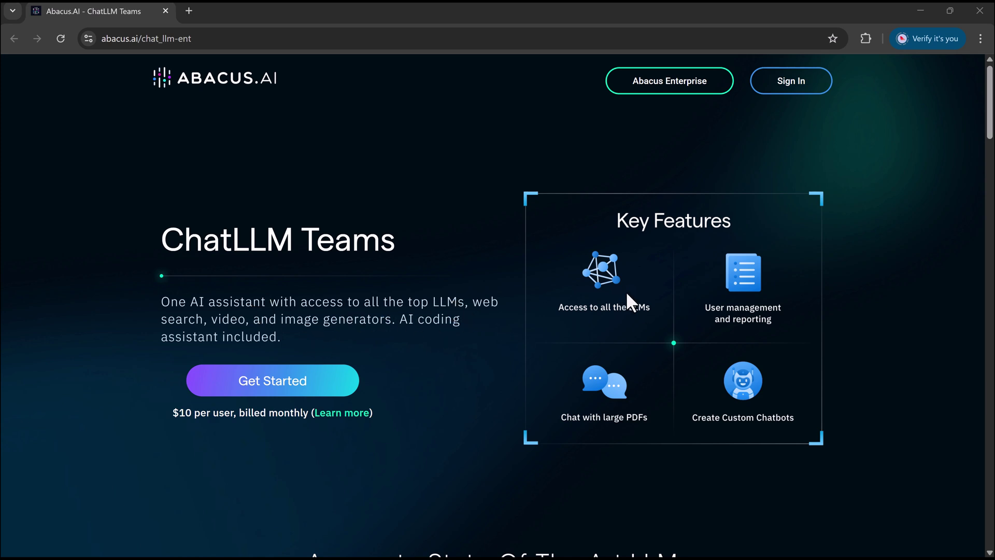
# - Advance the feature carousel past the web search example to the Disney earnings-report summary
pyautogui.scroll(-10, 705, 331)
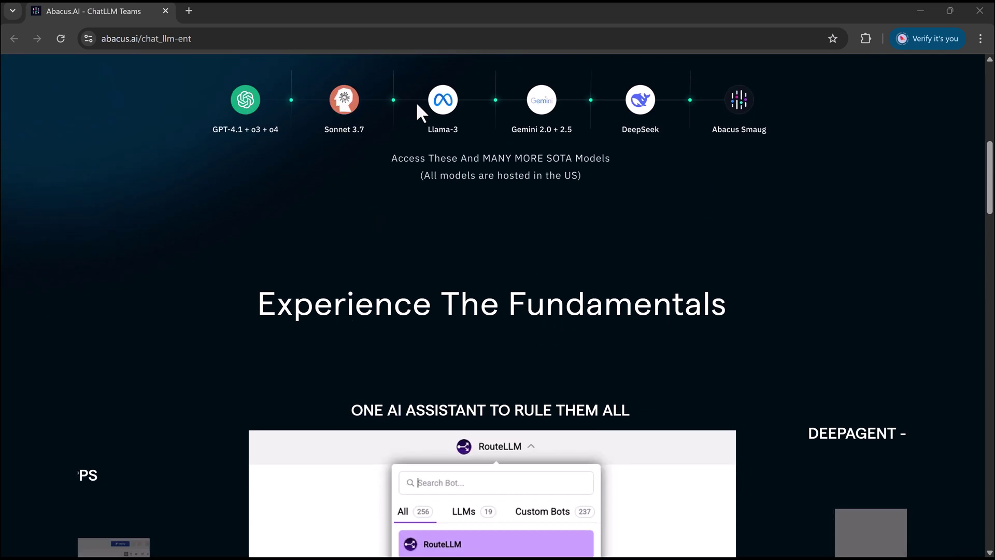
pyautogui.scroll(-6, 727, 197)
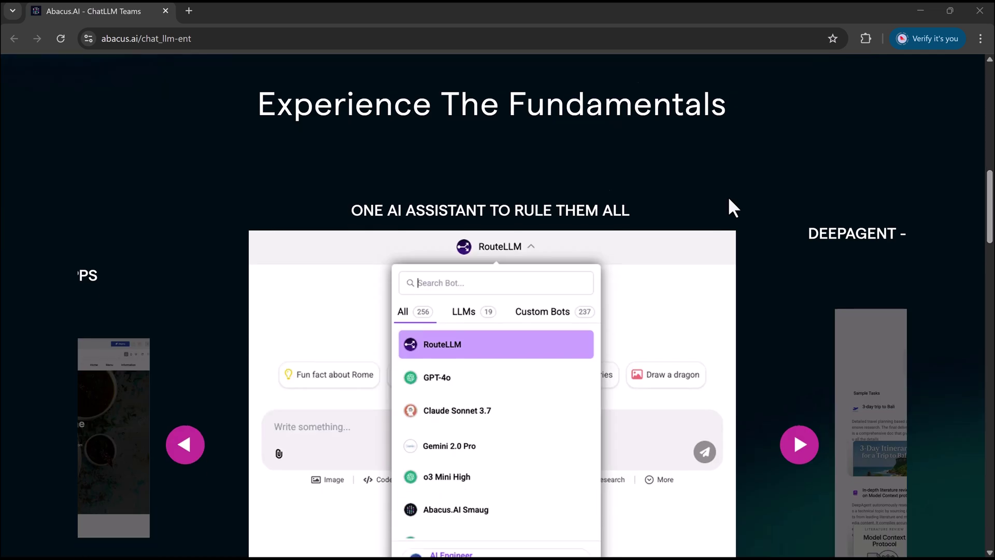
pyautogui.click(803, 324)
pyautogui.click(803, 324)
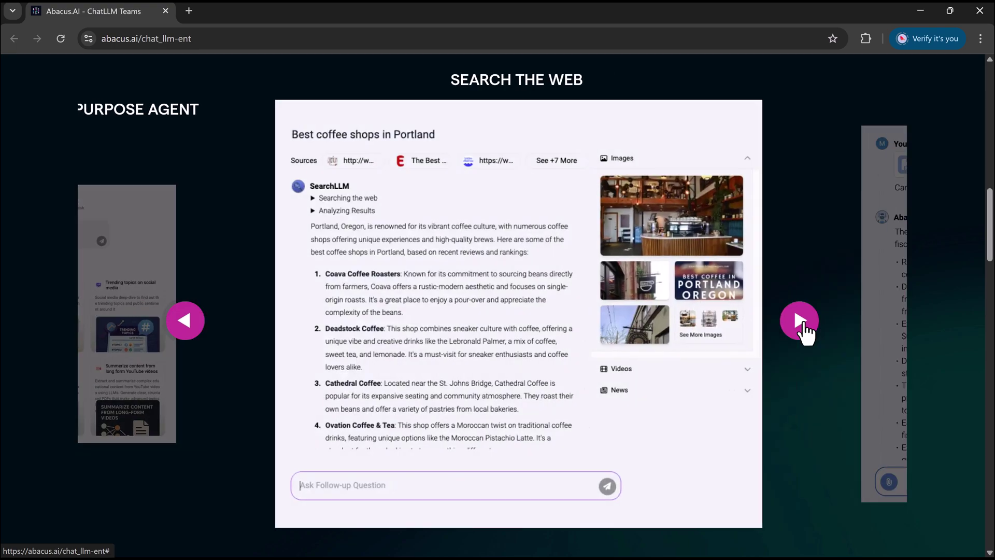
pyautogui.click(803, 324)
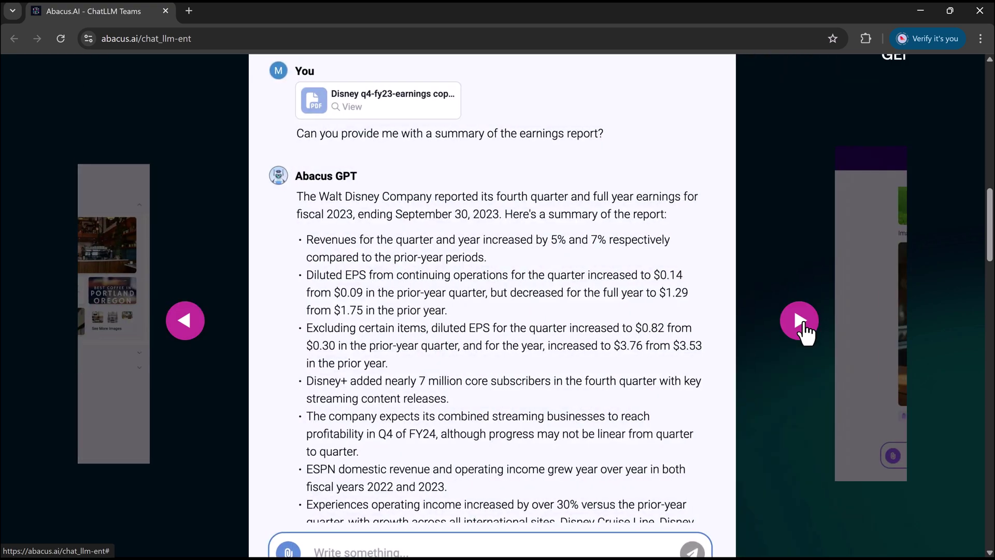